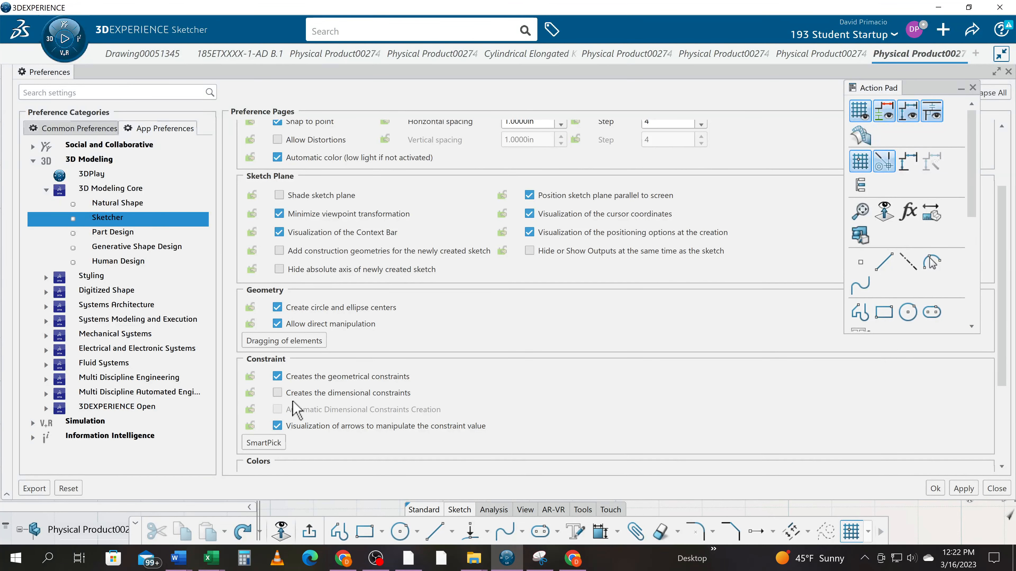
- Turn off geometrical constraint creation, dimensional constraint creation and the constraint-value manipulation arrows in the Sketcher preferences, and accept the changes
{"action": "left_click", "coordinate": [277, 394]}
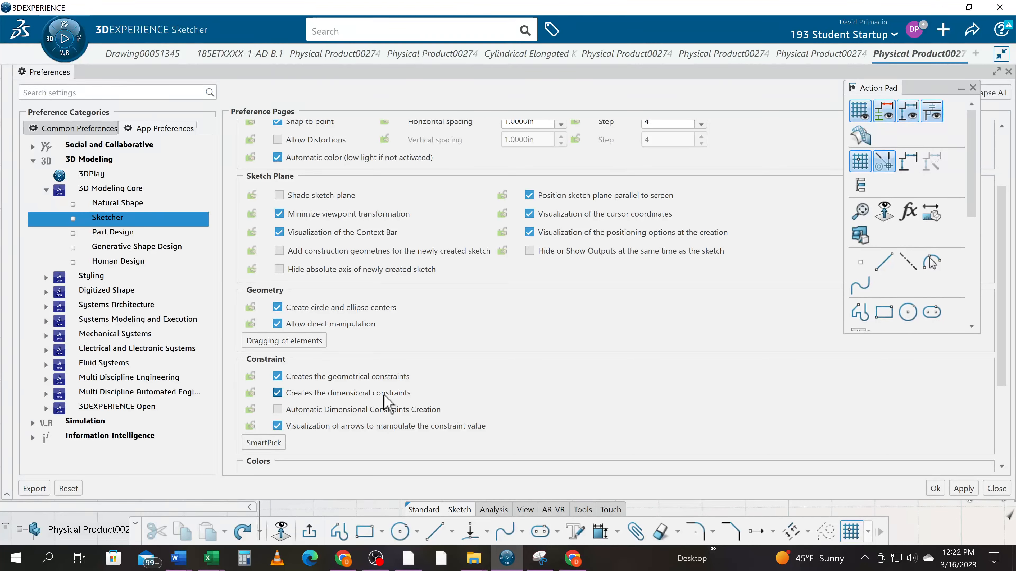
{"action": "left_click", "coordinate": [277, 425]}
{"action": "left_click", "coordinate": [277, 392]}
{"action": "left_click", "coordinate": [277, 376]}
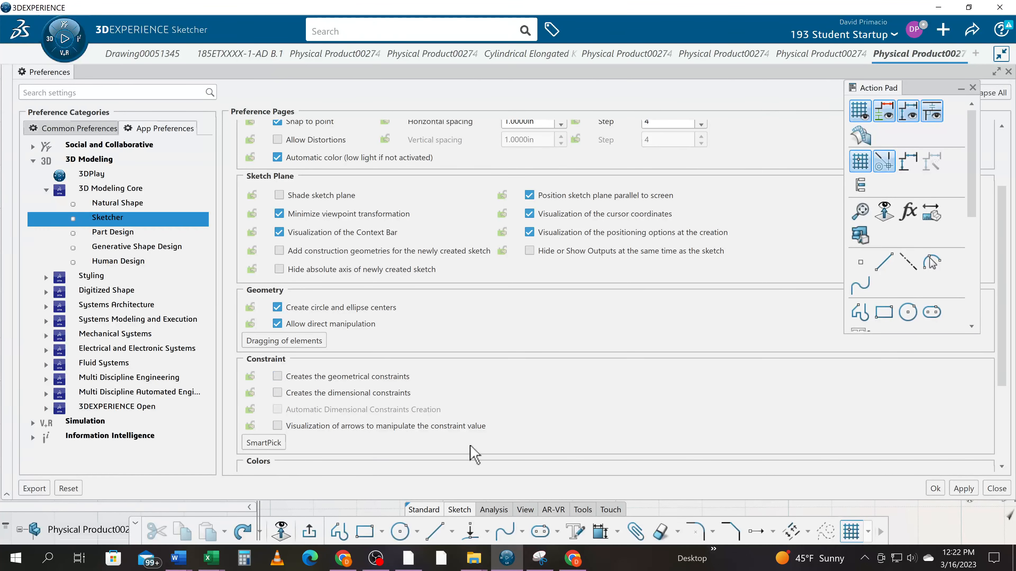
{"action": "scroll", "coordinate": [757, 391], "scroll_direction": "down", "scroll_amount": 2}
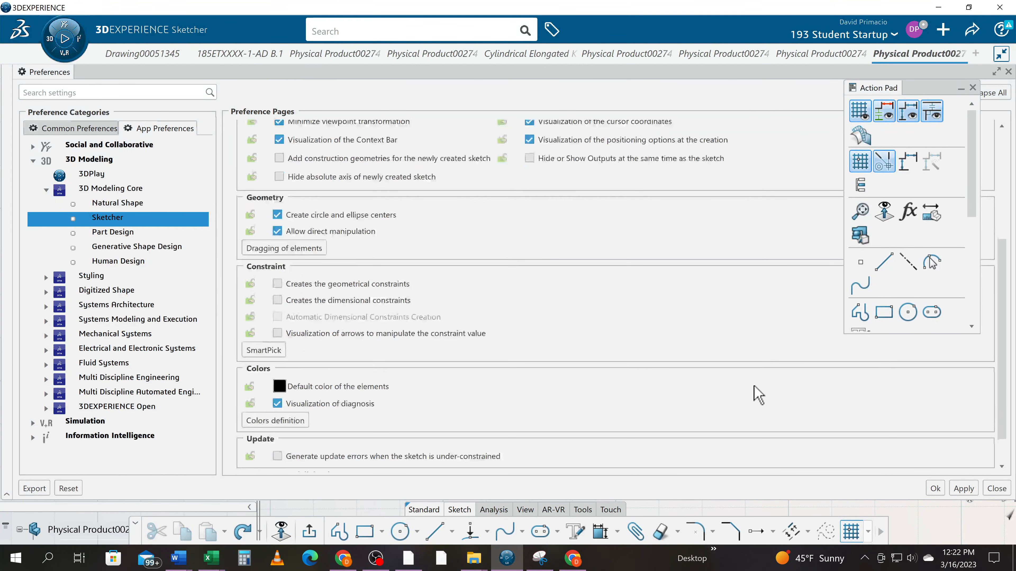
{"action": "left_click", "coordinate": [933, 489]}
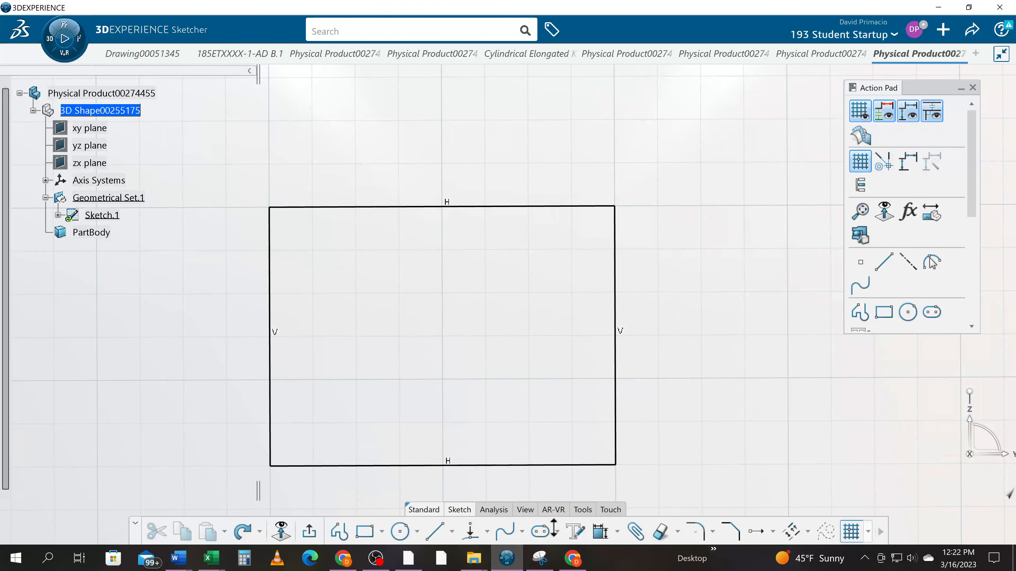
- Round the rectangle's upper-left corner with a freehand-sized fillet between the left and top lines, trimming both lines
{"action": "left_click", "coordinate": [731, 533]}
{"action": "left_click", "coordinate": [696, 532]}
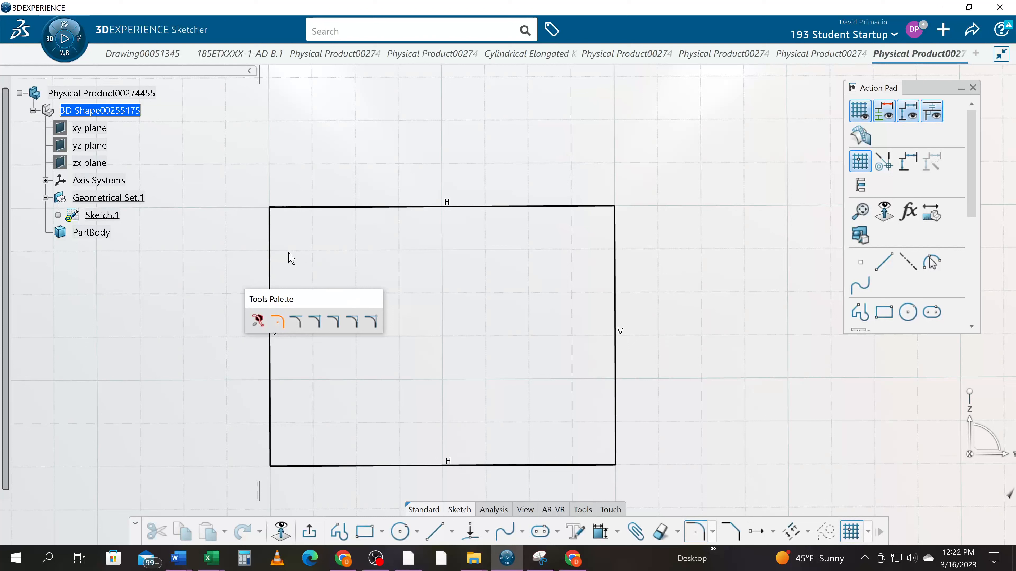
{"action": "left_click", "coordinate": [271, 265]}
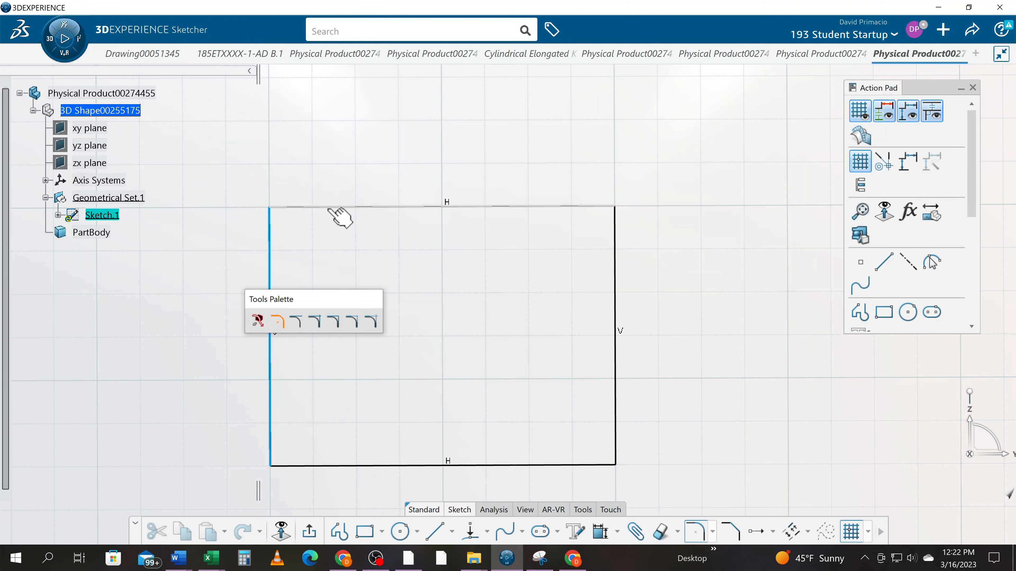
{"action": "left_click", "coordinate": [330, 212]}
{"action": "left_click", "coordinate": [332, 224]}
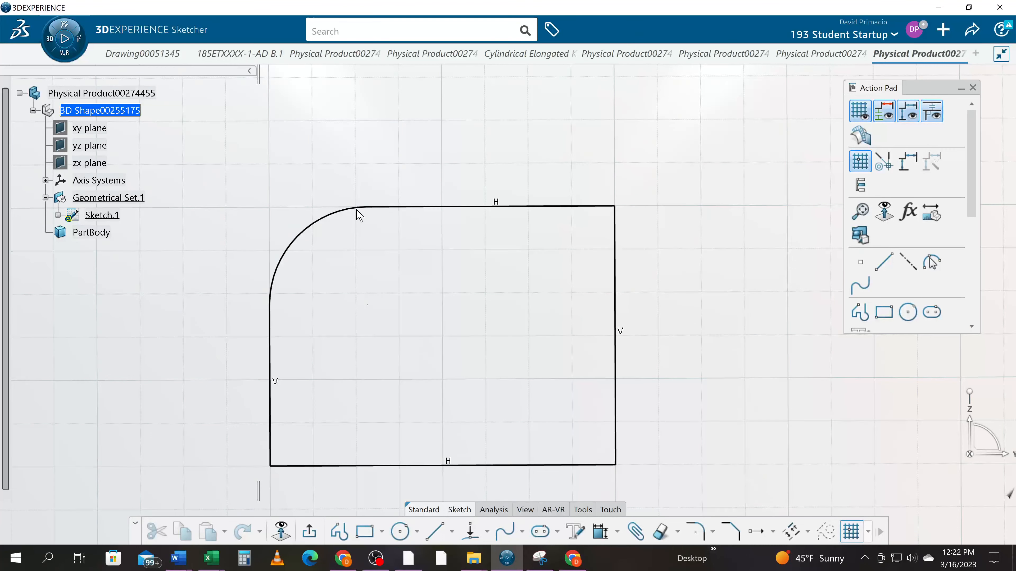
- Try to add a tangency constraint between the left vertical line and the corner arc while constraint creation is off
{"action": "left_click", "coordinate": [272, 310]}
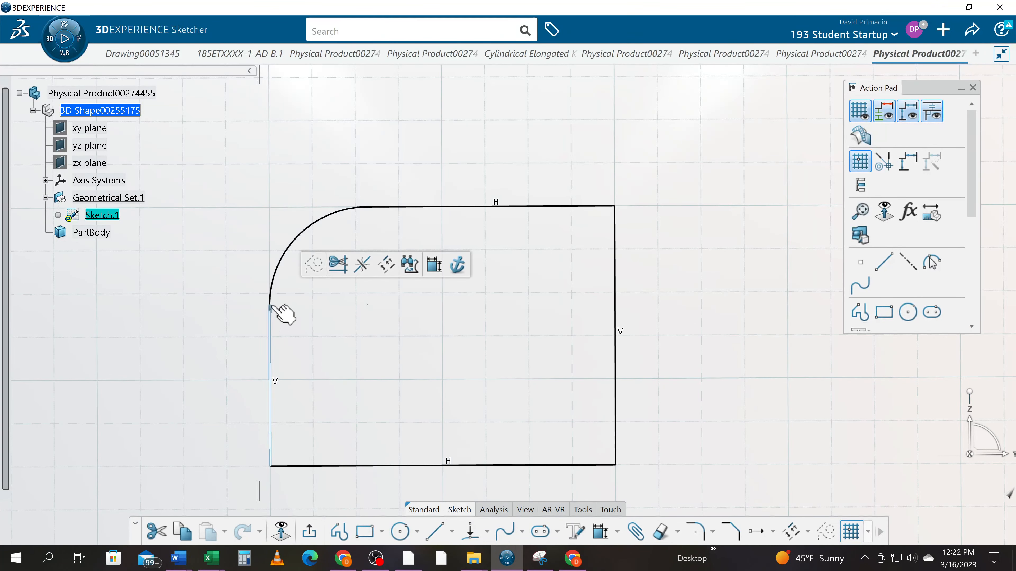
{"action": "left_click", "coordinate": [273, 285], "text": "ctrl"}
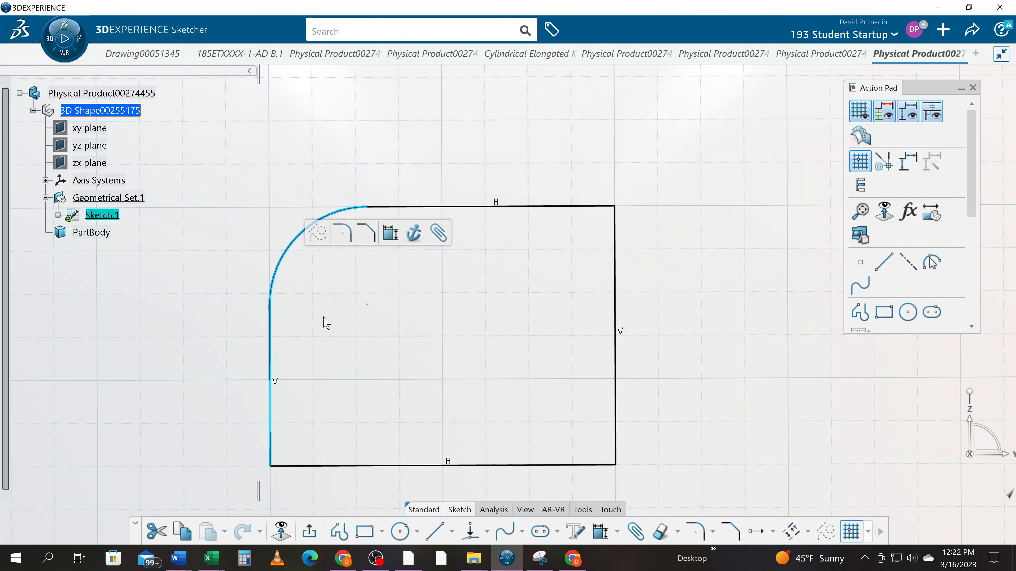
{"action": "left_click", "coordinate": [617, 532]}
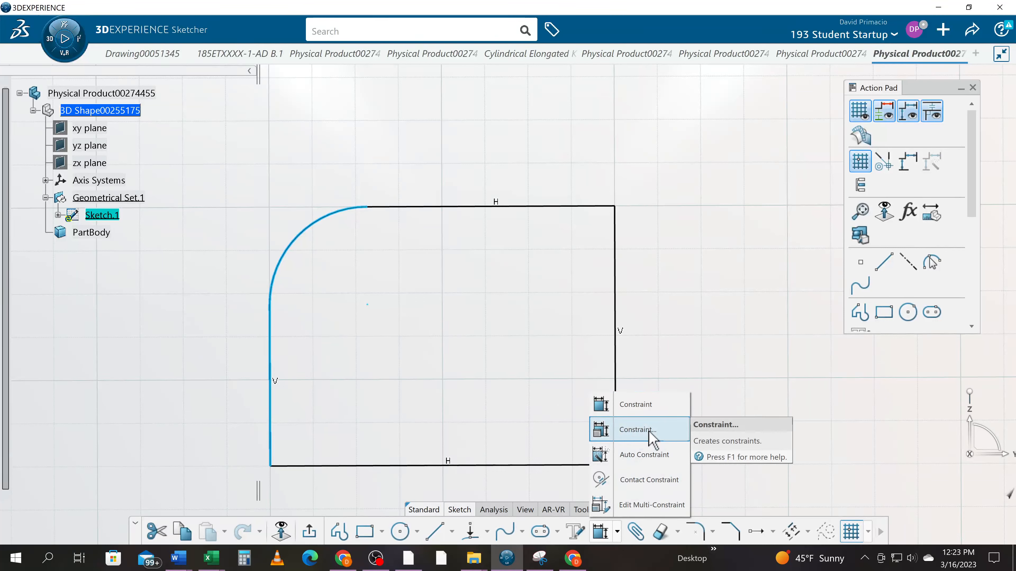
{"action": "left_click", "coordinate": [637, 429]}
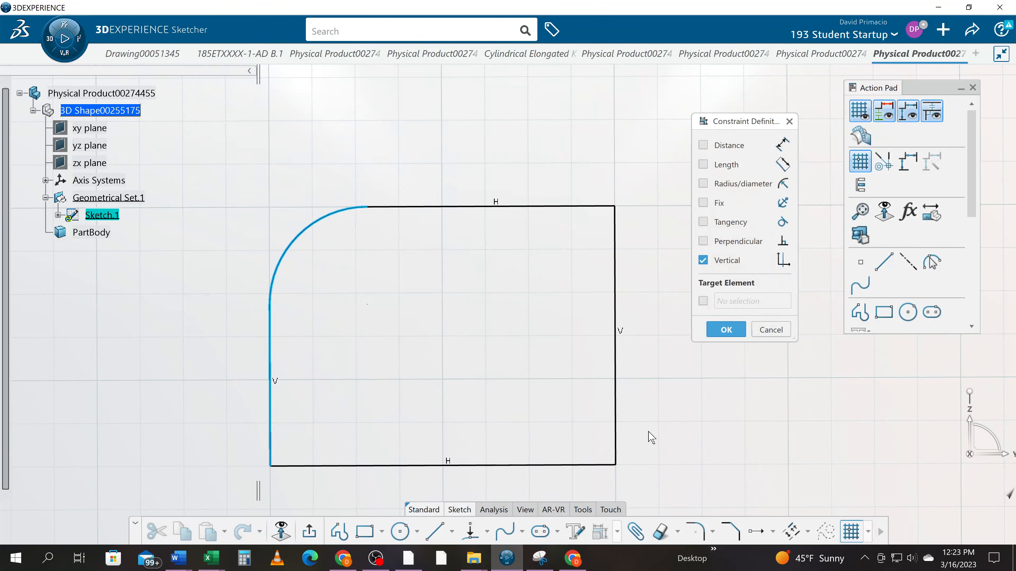
{"action": "left_click", "coordinate": [703, 222]}
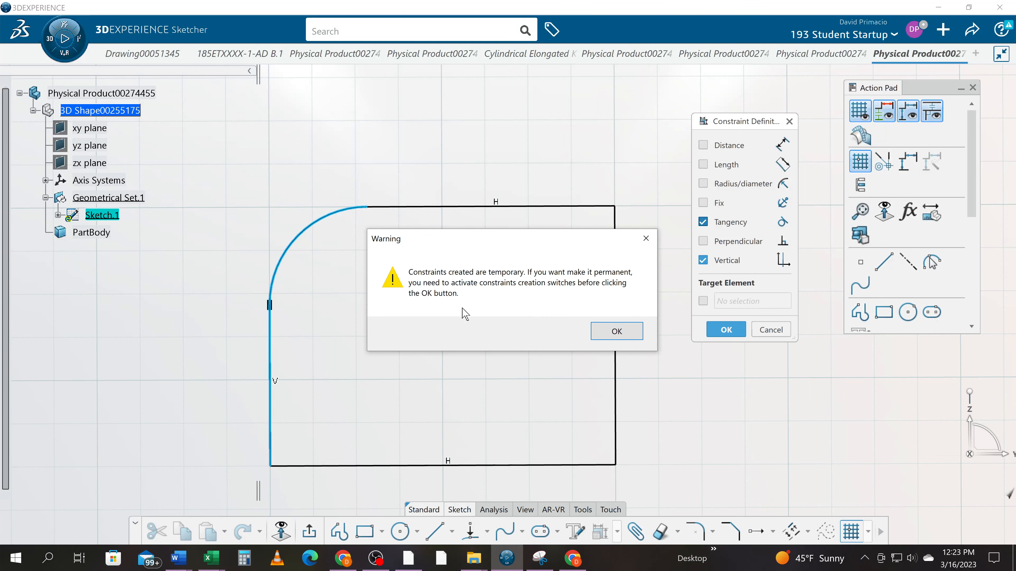
{"action": "left_click", "coordinate": [610, 333]}
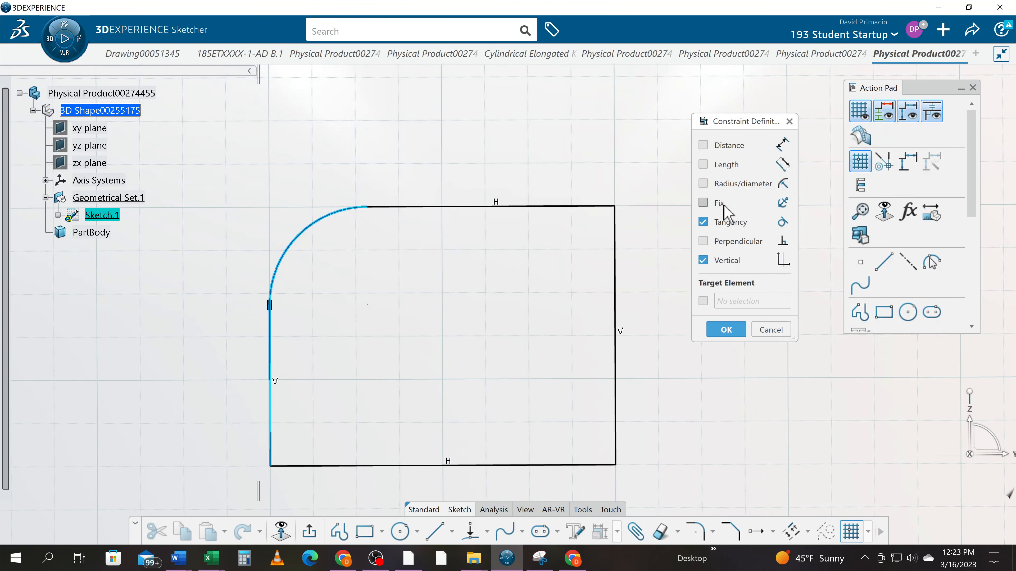
{"action": "left_click", "coordinate": [717, 331]}
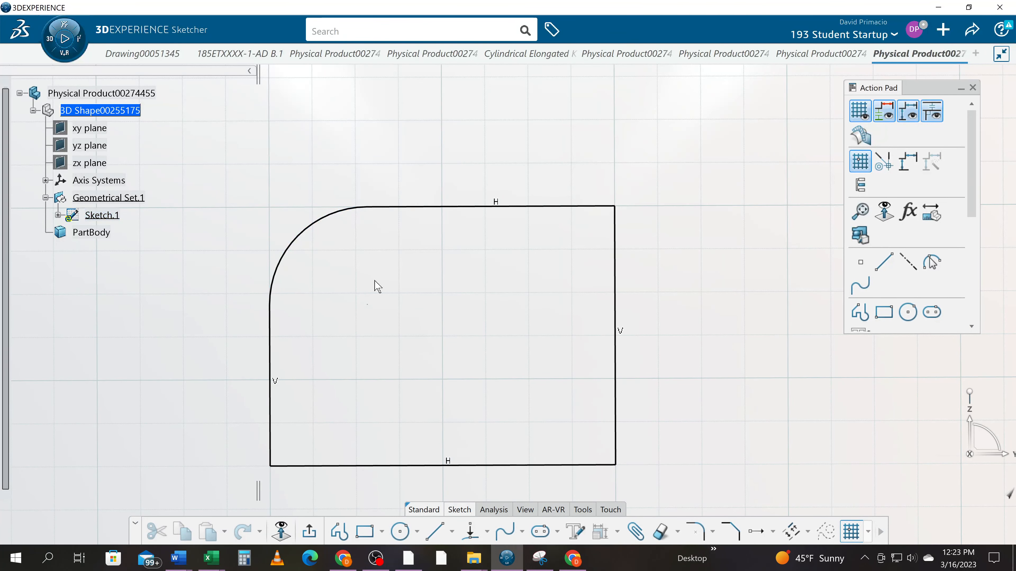
- Enable the visualization of arrows to manipulate the constraint value in the Sketcher preferences and apply the change
{"action": "left_click", "coordinate": [908, 34]}
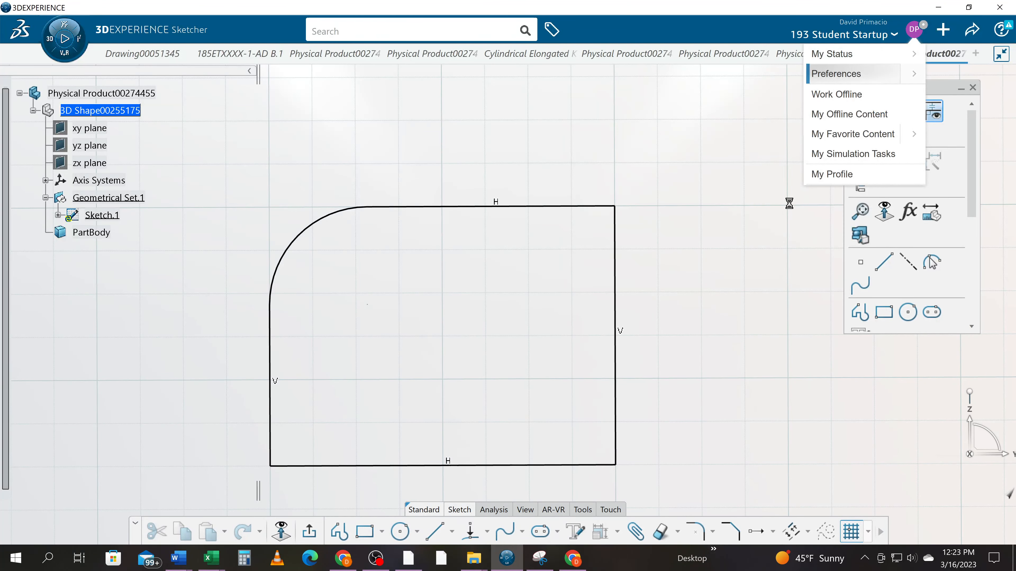
{"action": "scroll", "coordinate": [416, 360], "scroll_direction": "down", "scroll_amount": 5}
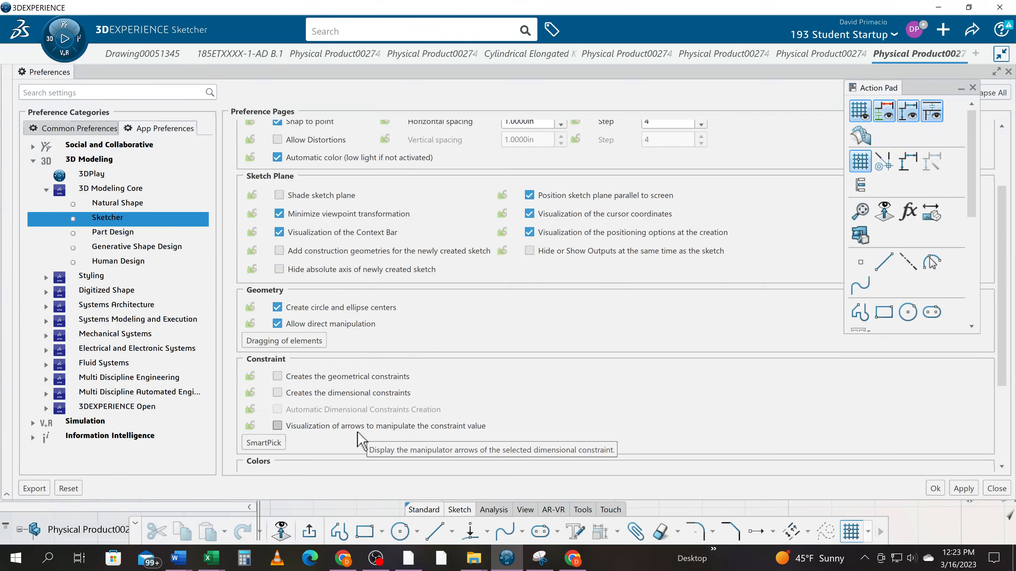
{"action": "left_click", "coordinate": [285, 427]}
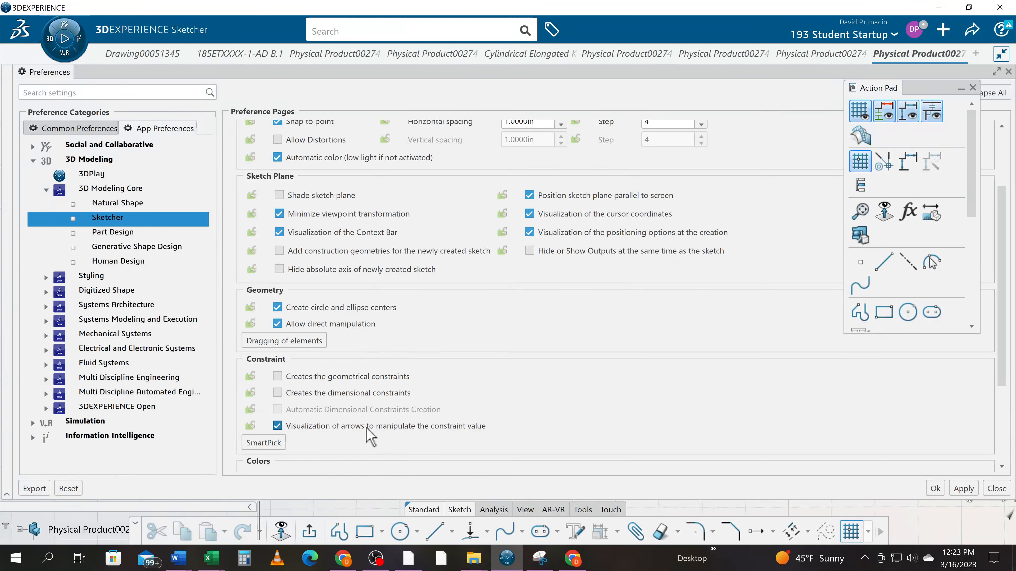
{"action": "left_click", "coordinate": [956, 490]}
{"action": "left_click", "coordinate": [931, 485]}
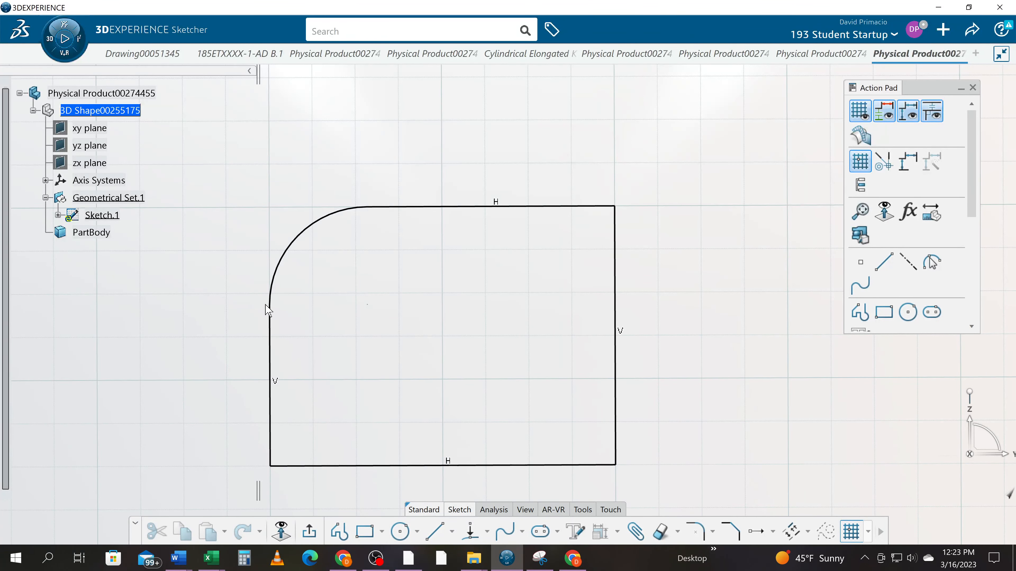
- Try again to make the corner arc tangent to the left vertical line through the constraint definition
{"action": "left_click", "coordinate": [272, 322]}
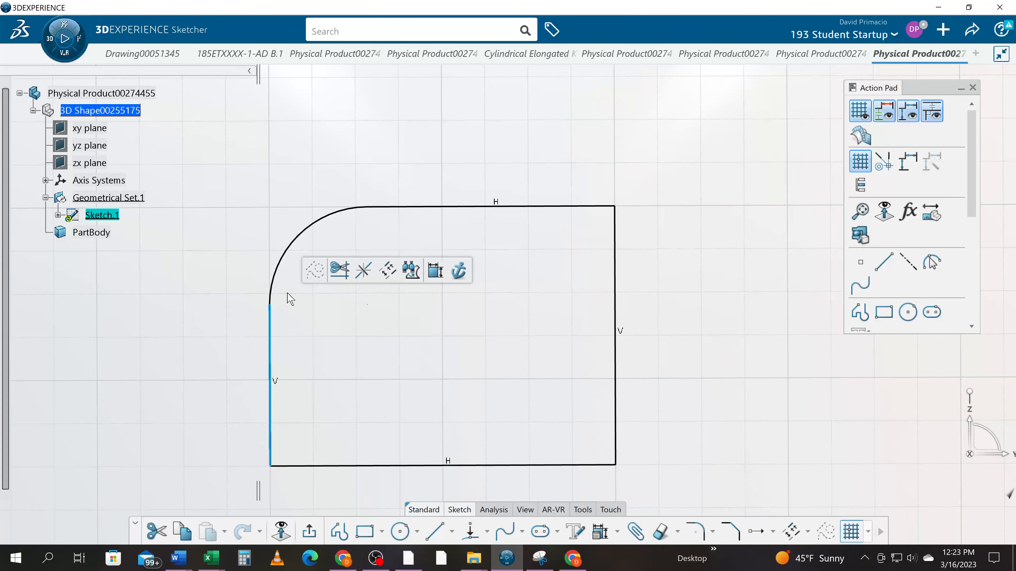
{"action": "left_click", "coordinate": [275, 276]}
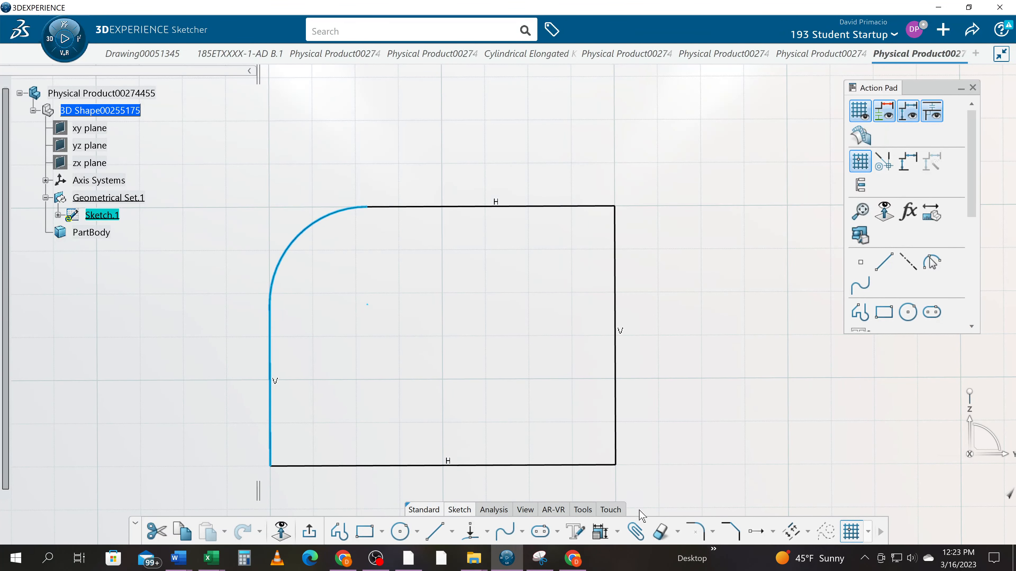
{"action": "left_click", "coordinate": [617, 533]}
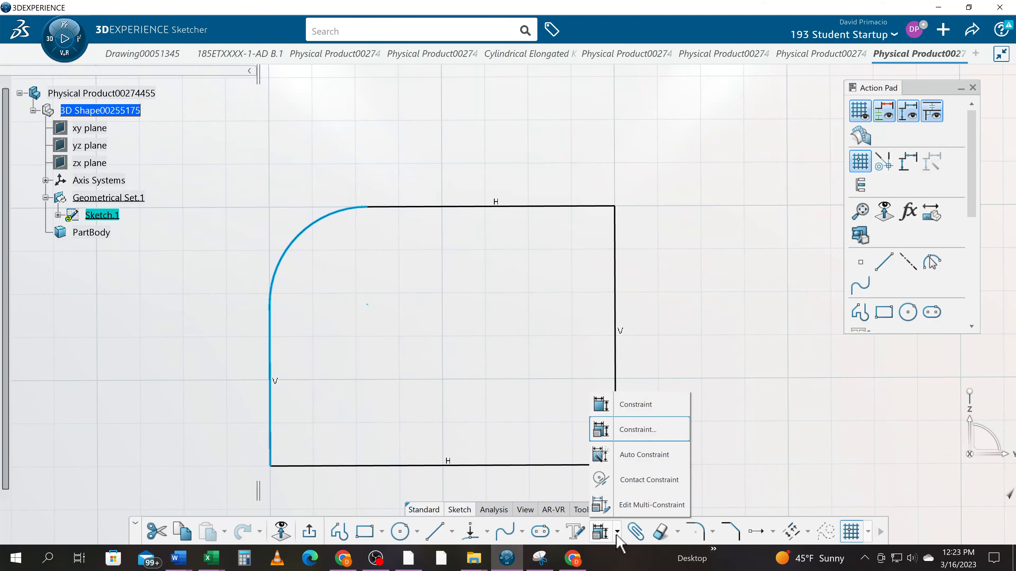
{"action": "left_click", "coordinate": [642, 431]}
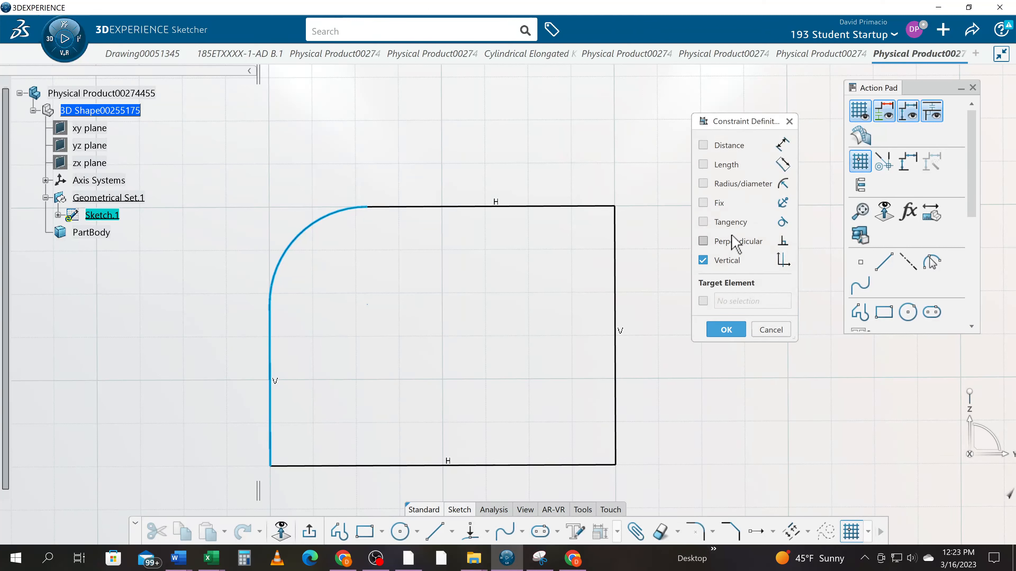
{"action": "left_click", "coordinate": [717, 223]}
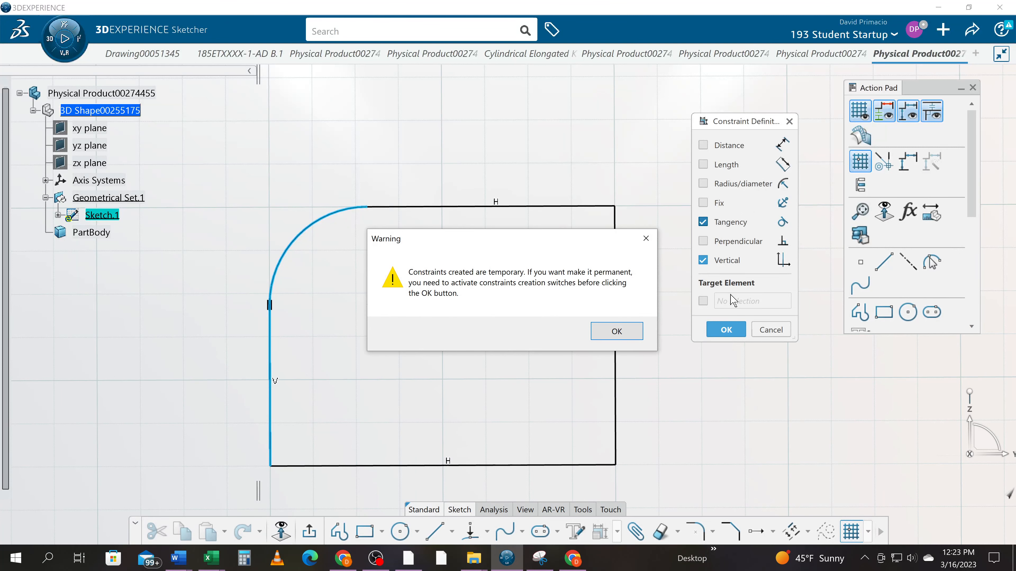
{"action": "left_click", "coordinate": [616, 331]}
{"action": "left_click", "coordinate": [722, 331]}
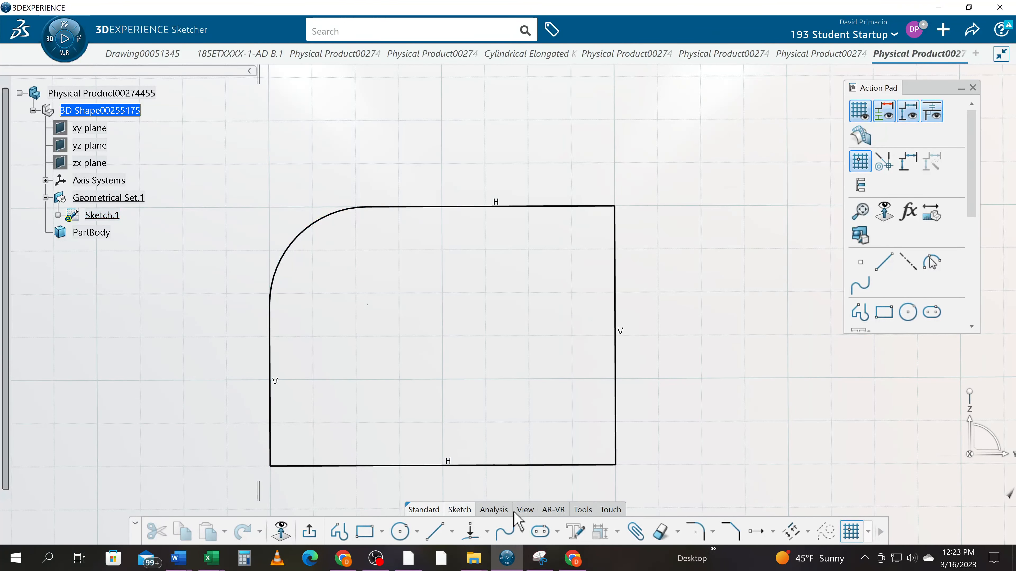
- Enable the creation of geometrical constraints in the Sketcher preferences and accept the change
{"action": "left_click", "coordinate": [914, 31]}
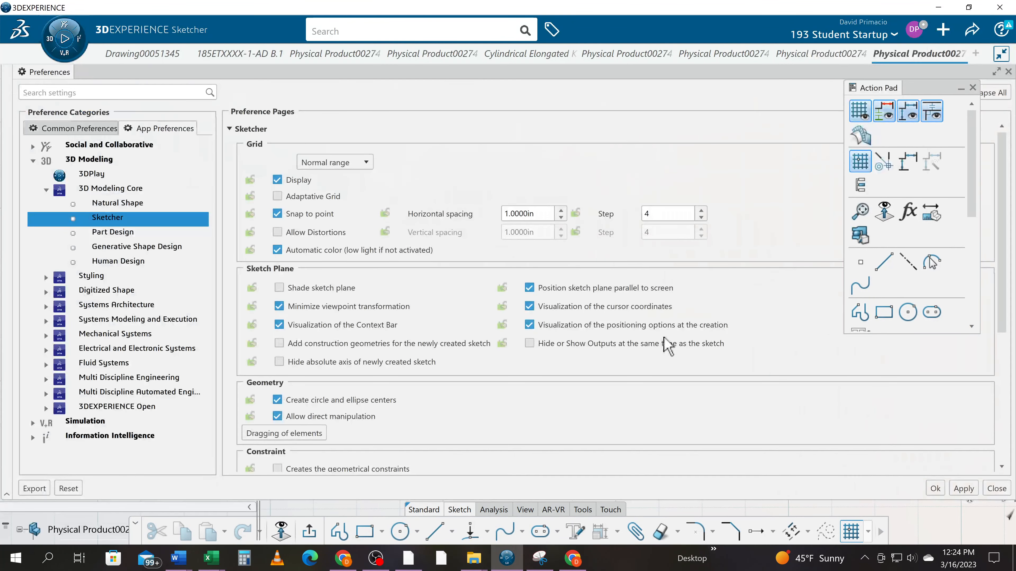
{"action": "scroll", "coordinate": [334, 438], "scroll_direction": "down", "scroll_amount": 1}
{"action": "left_click", "coordinate": [311, 423]}
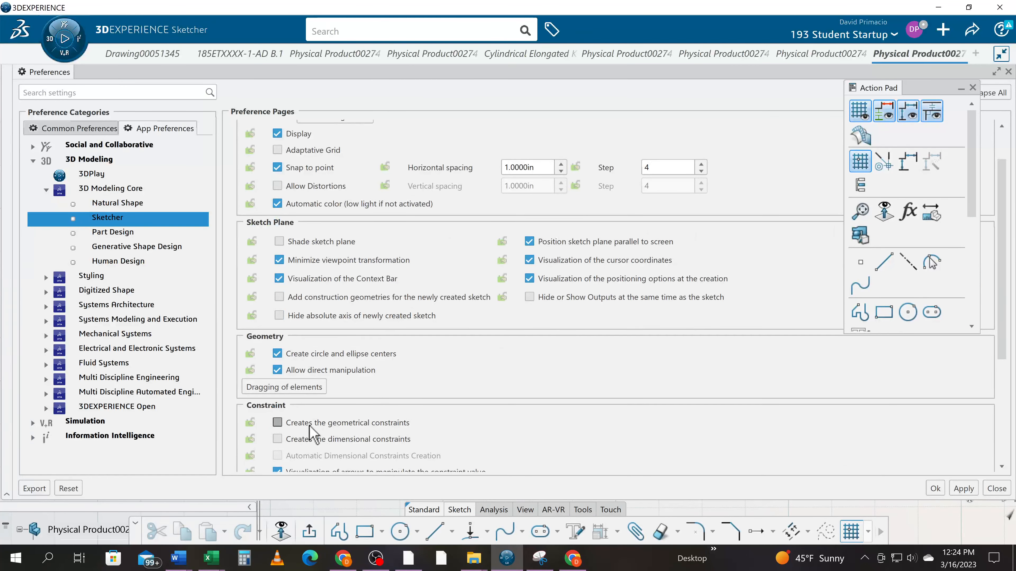
{"action": "left_click", "coordinate": [935, 489]}
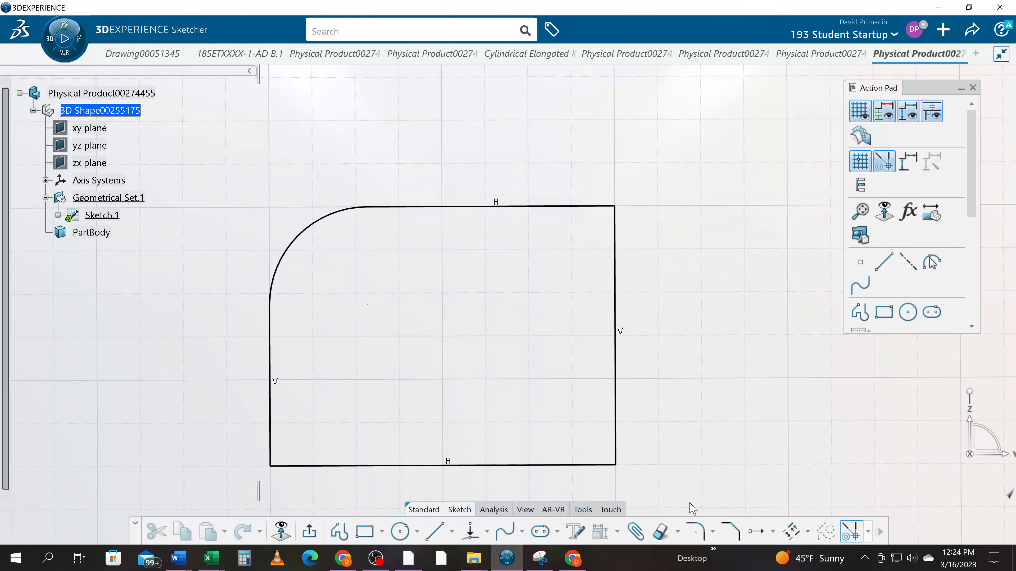
- Try to constrain the left line, corner arc and top line together, accepting the existing Horizontal and Vertical options
{"action": "left_click", "coordinate": [272, 320]}
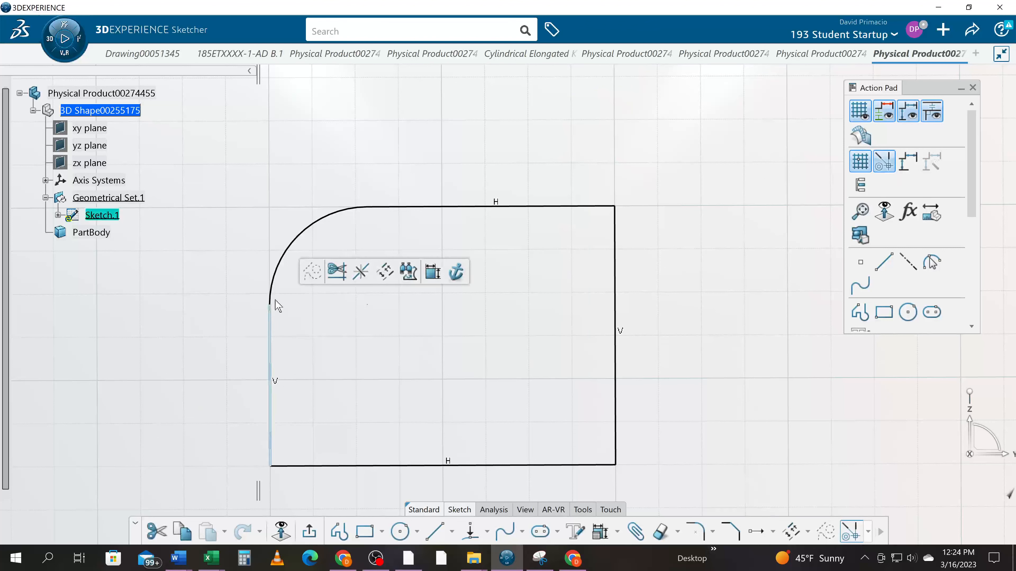
{"action": "left_click", "coordinate": [278, 273], "text": "ctrl"}
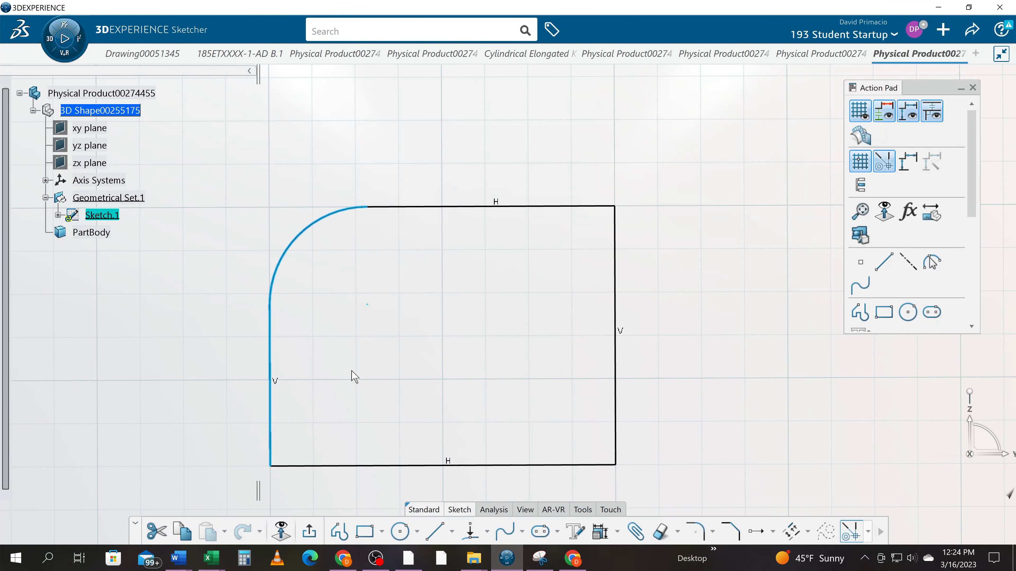
{"action": "left_click", "coordinate": [422, 207], "text": "ctrl"}
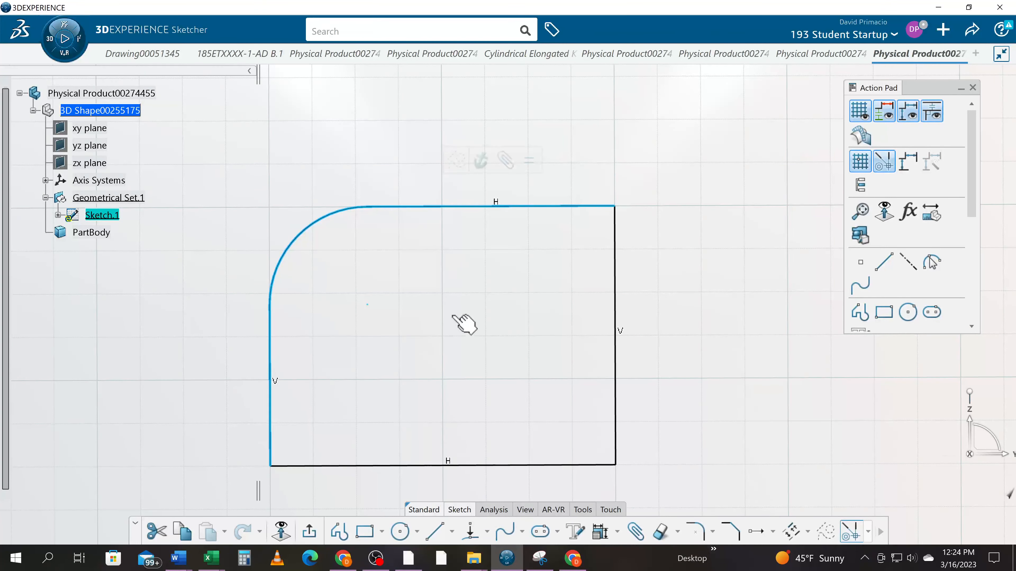
{"action": "left_click", "coordinate": [617, 531]}
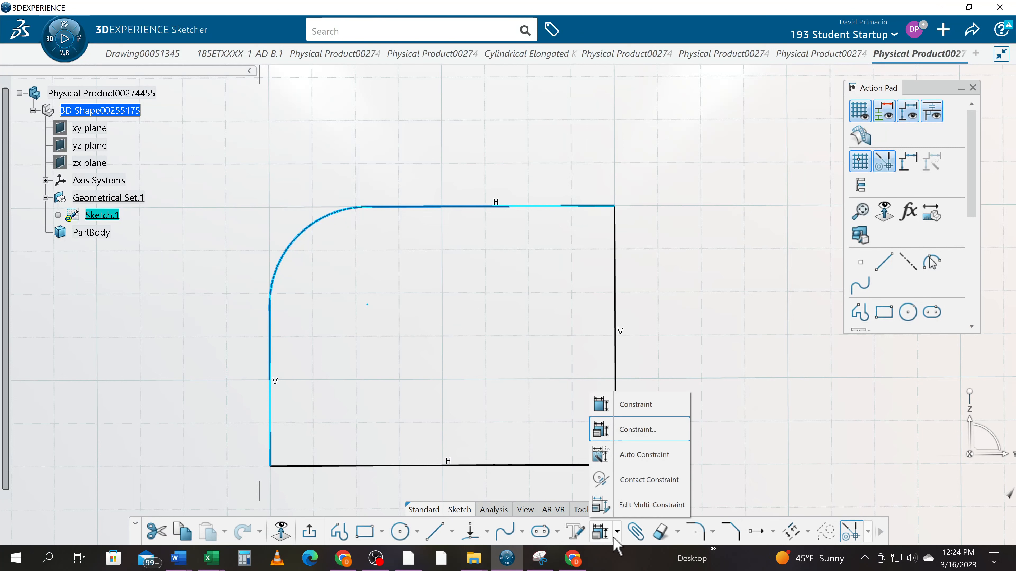
{"action": "left_click", "coordinate": [639, 438]}
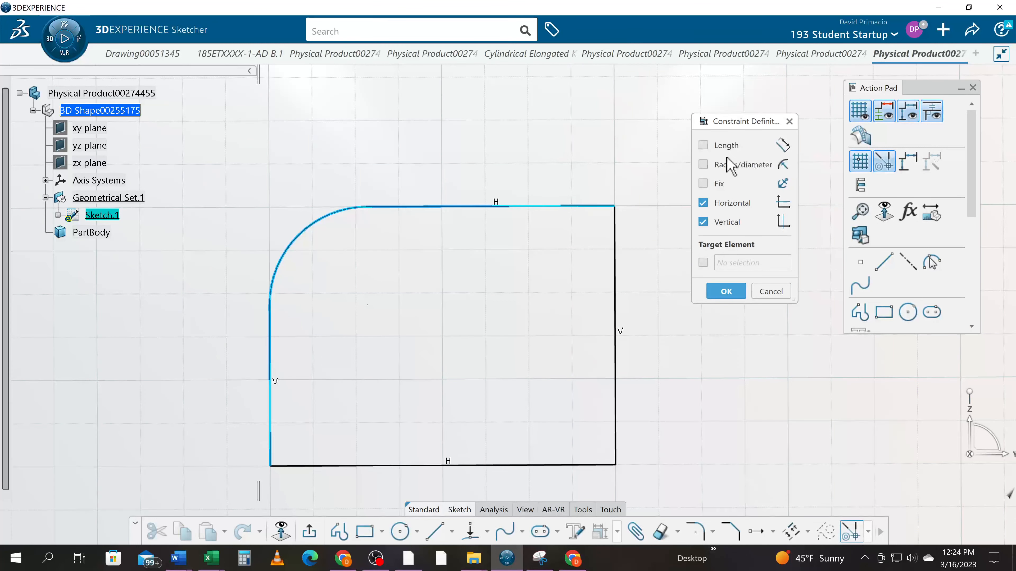
{"action": "left_click", "coordinate": [725, 291]}
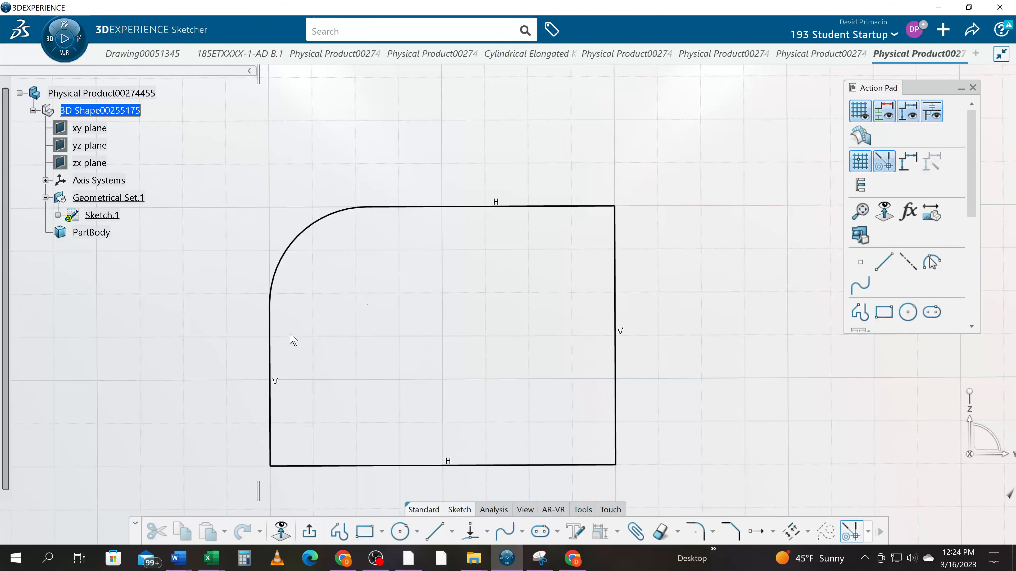
- Try to add a Tangency constraint between the left vertical line and the corner arc through the constraint definition
{"action": "left_click", "coordinate": [270, 331]}
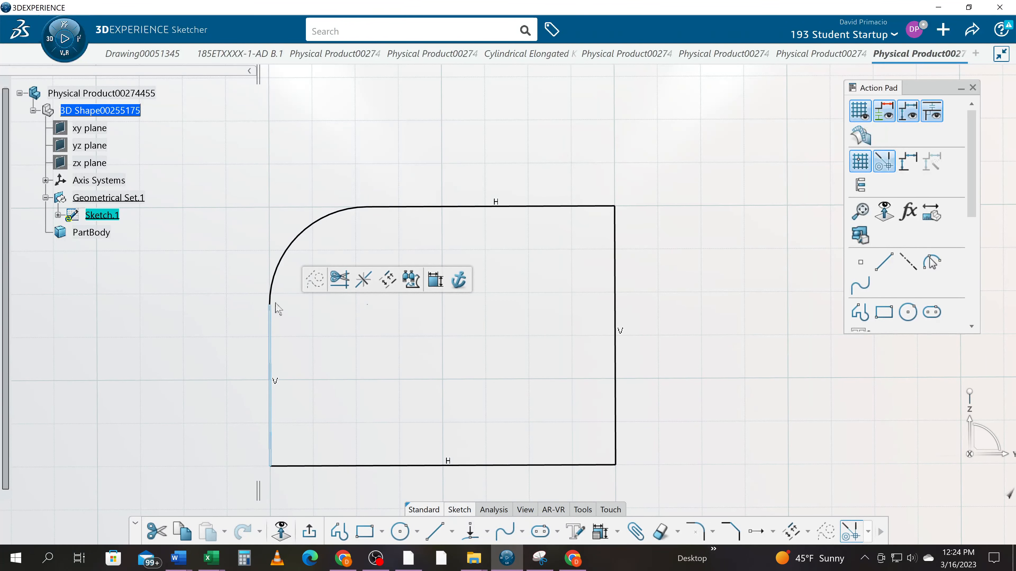
{"action": "left_click", "coordinate": [280, 273], "text": "ctrl"}
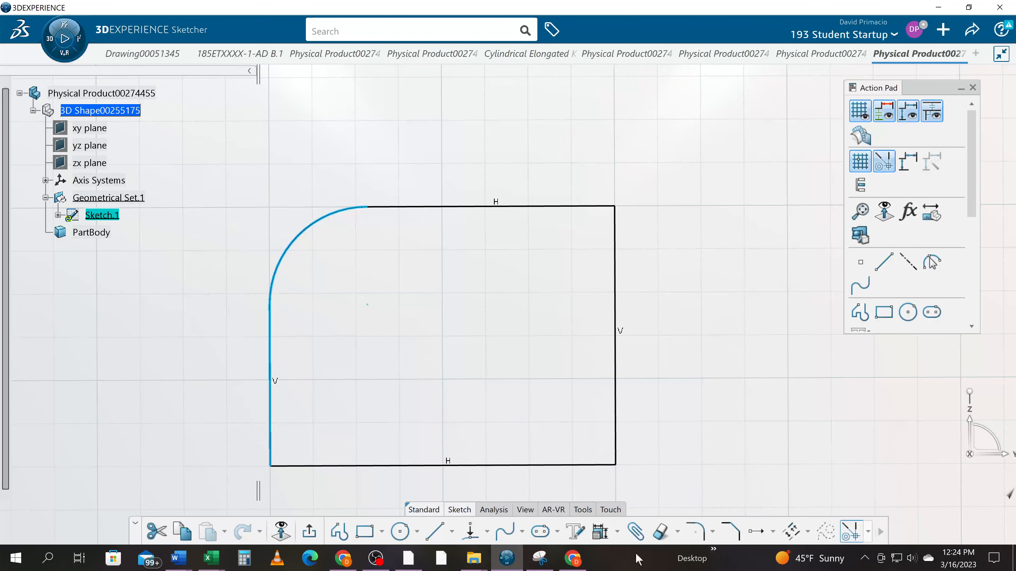
{"action": "left_click", "coordinate": [599, 533]}
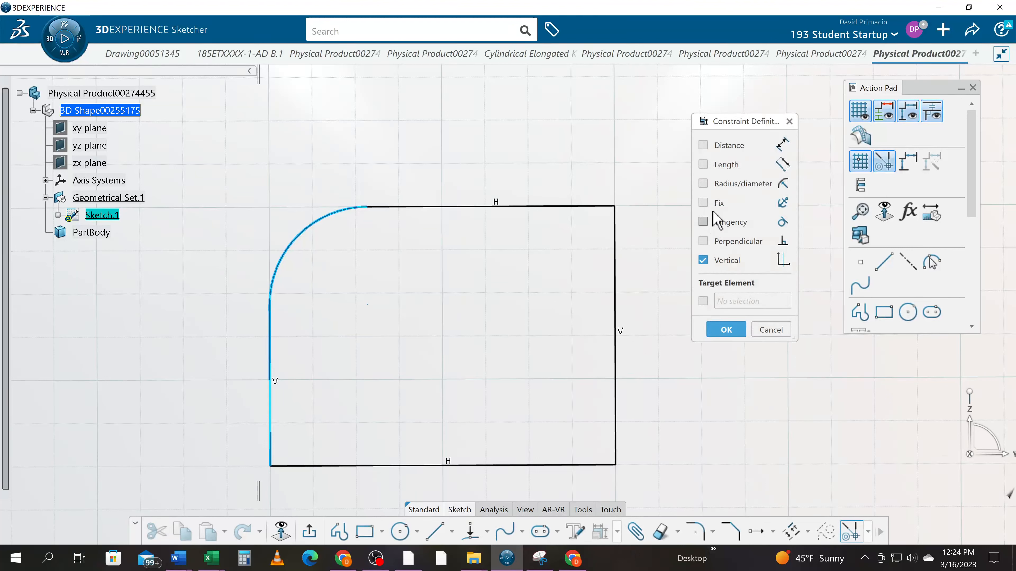
{"action": "left_click", "coordinate": [702, 221]}
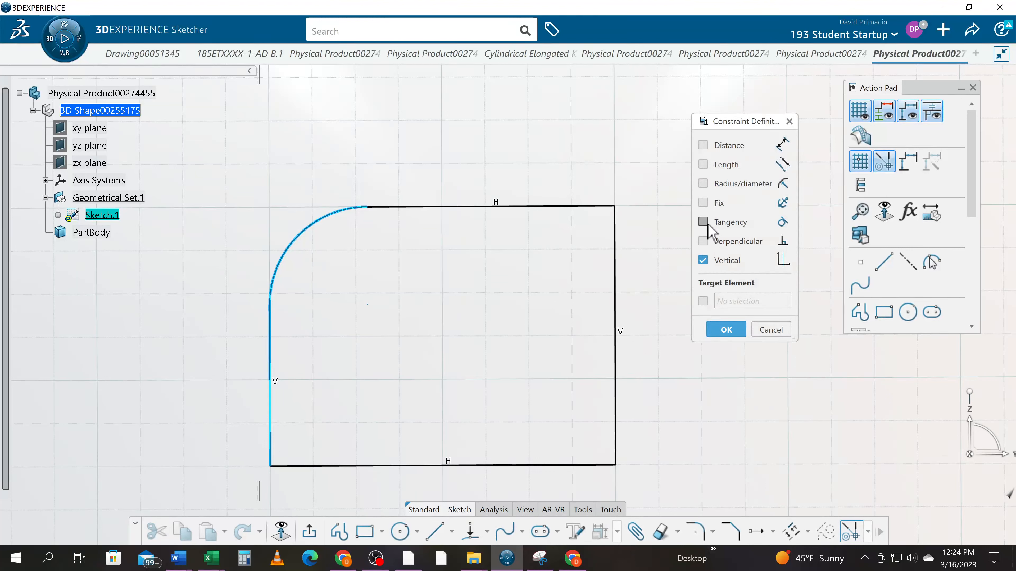
{"action": "left_click", "coordinate": [725, 329]}
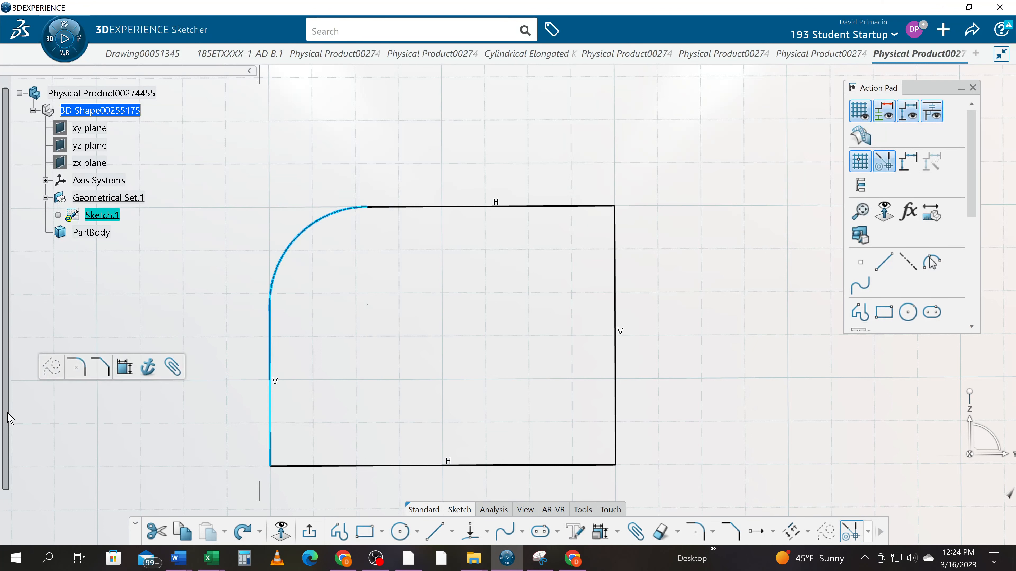
- Undo the corner fillet and the constraint attempts, keeping the plain rectangle
{"action": "key", "text": "ctrl+z"}
{"action": "key", "text": "ctrl+z"}
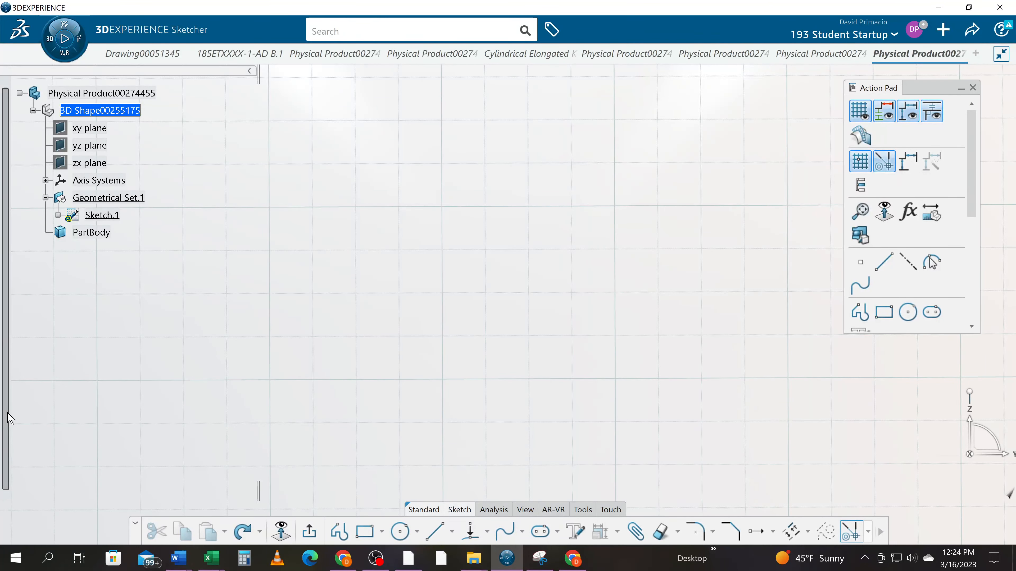
{"action": "key", "text": "ctrl+y"}
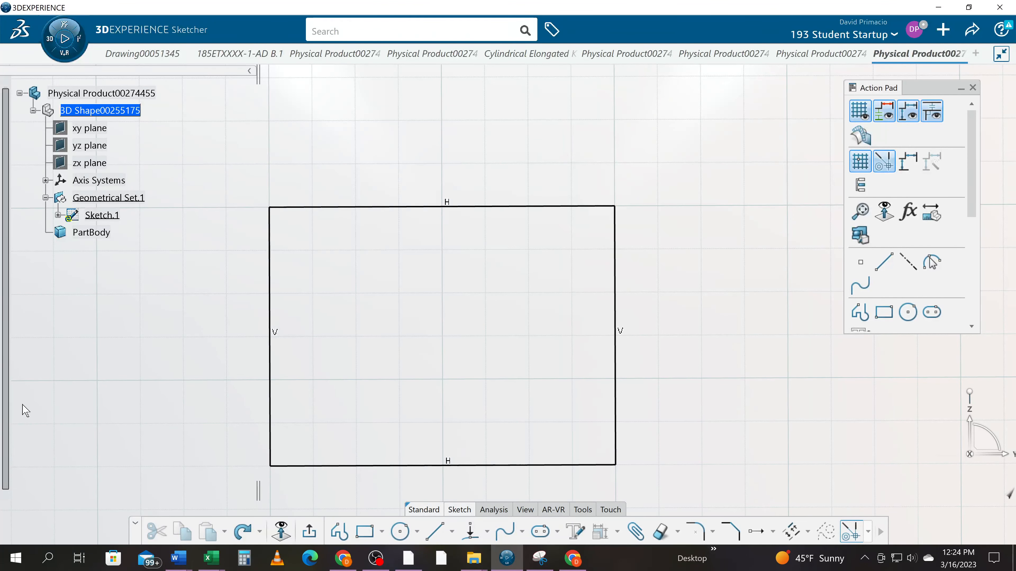
- Fillet the rectangle's upper-left corner between the left and top lines, placing the radius freehand
{"action": "middle_click_drag", "start_coordinate": [136, 402], "coordinate": [186, 356]}
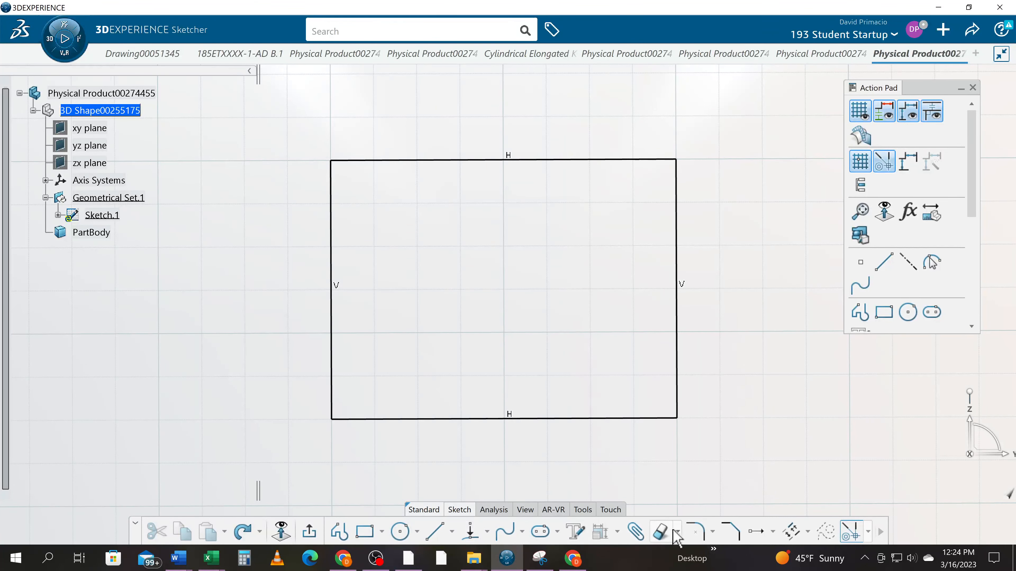
{"action": "left_click", "coordinate": [695, 531]}
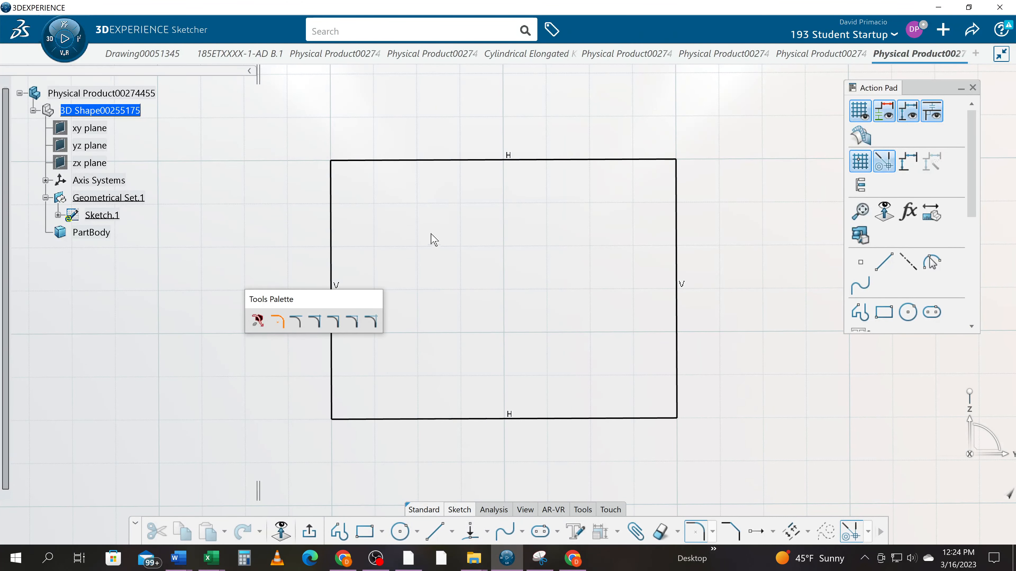
{"action": "left_click", "coordinate": [332, 221]}
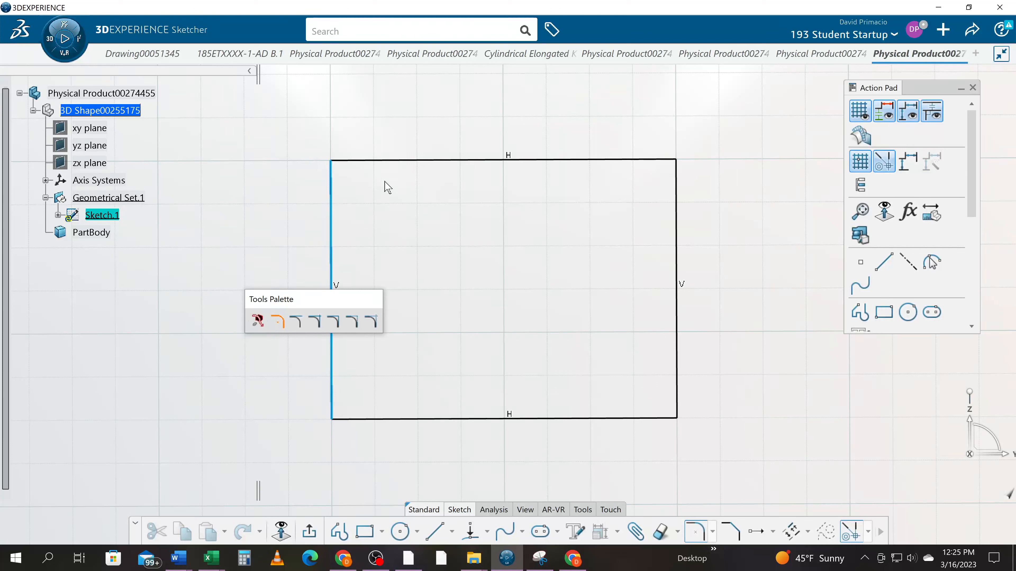
{"action": "left_click", "coordinate": [395, 160]}
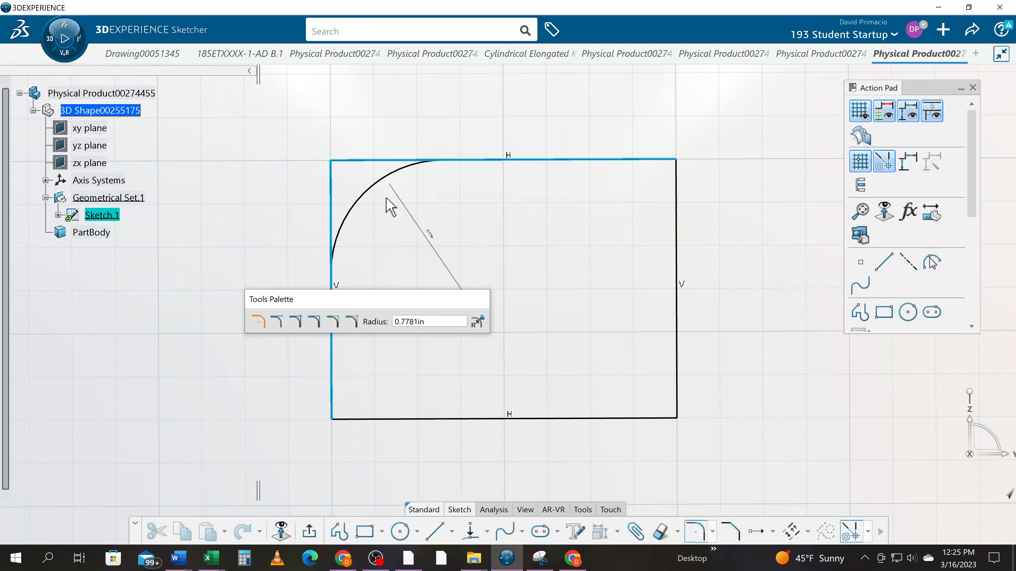
{"action": "left_click", "coordinate": [372, 195]}
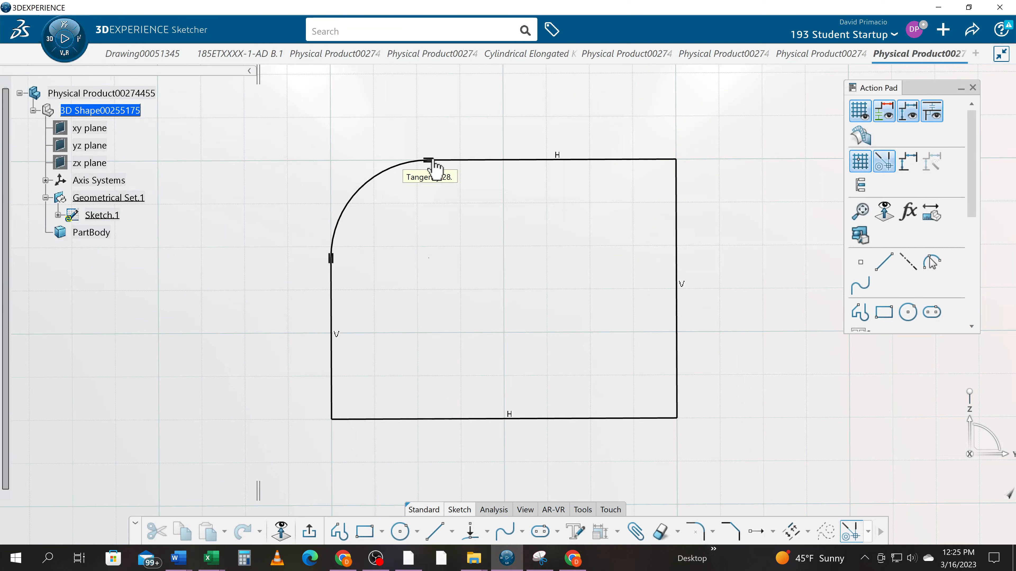
- Enable the creation of dimensional constraints in the Sketcher preferences and accept the change
{"action": "left_click", "coordinate": [915, 29]}
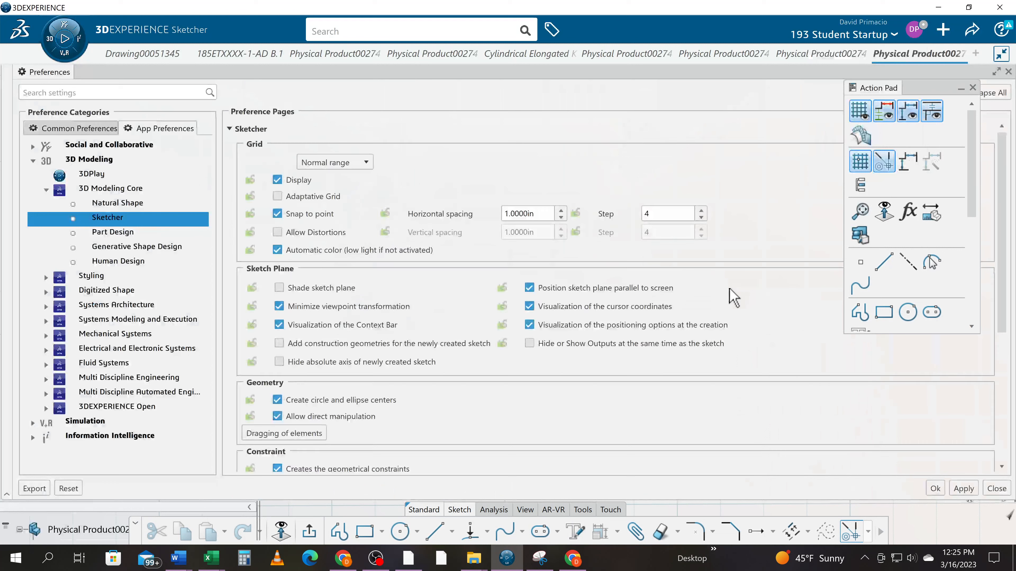
{"action": "scroll", "coordinate": [384, 390], "scroll_direction": "down", "scroll_amount": 3}
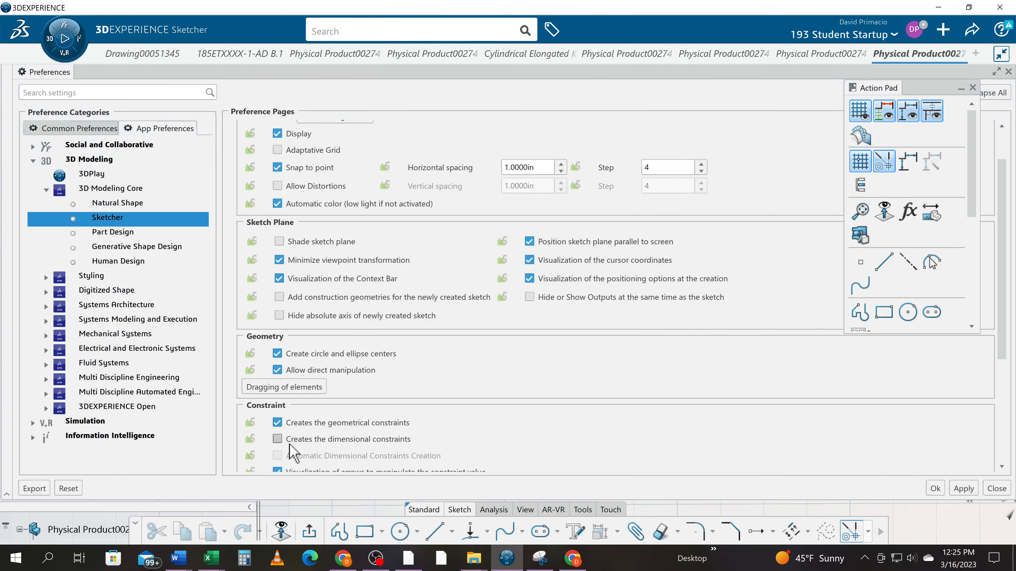
{"action": "left_click", "coordinate": [277, 439]}
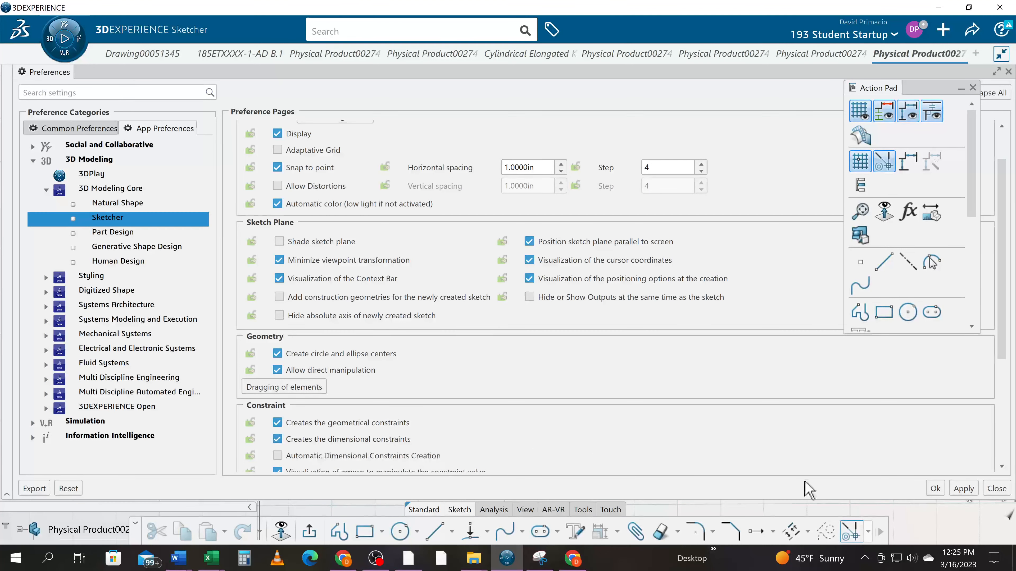
{"action": "left_click", "coordinate": [935, 488]}
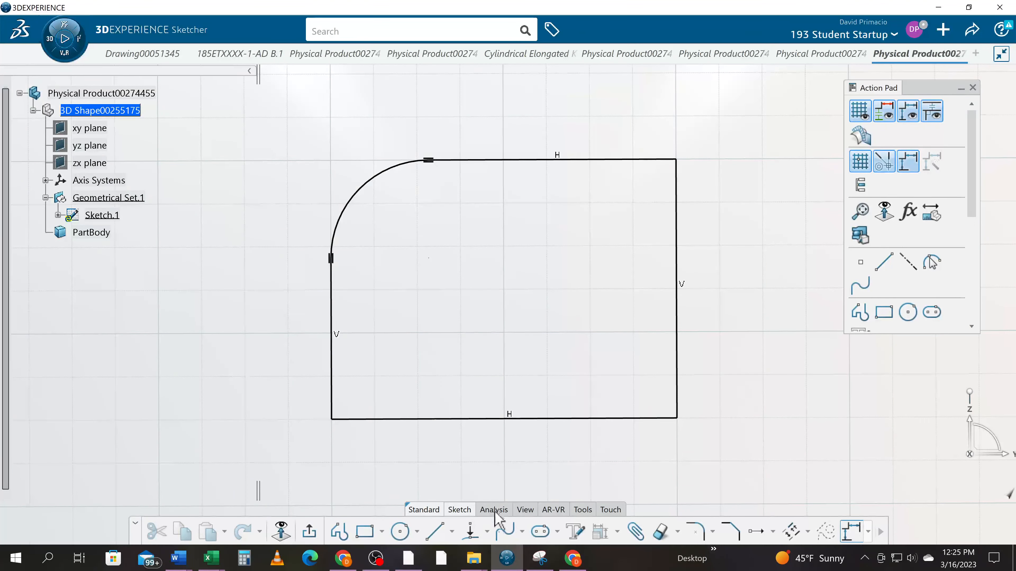
- Fillet the rectangle's upper-right corner between the top and right lines with a radius of 0.5 in
{"action": "left_click", "coordinate": [704, 535]}
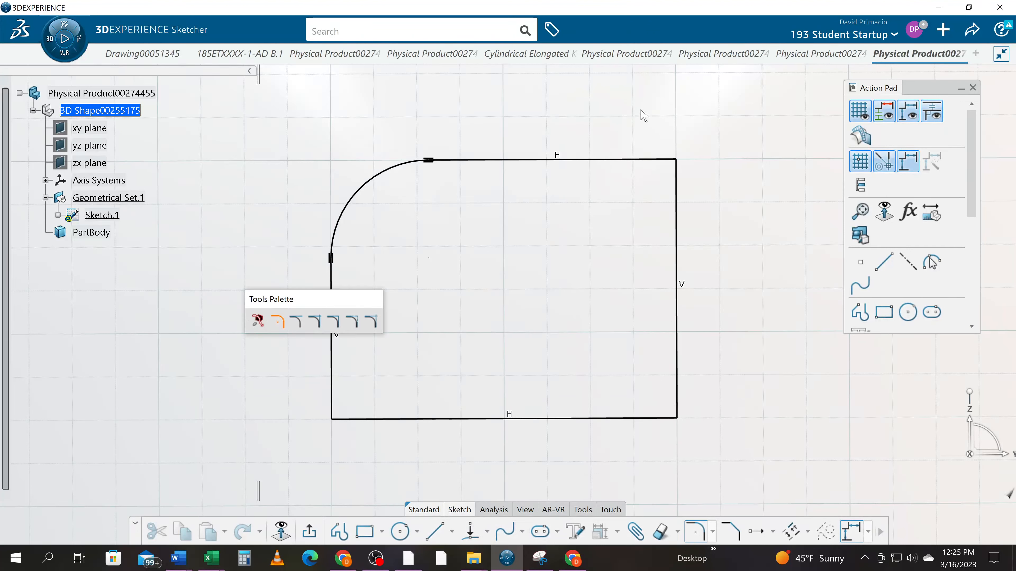
{"action": "left_click", "coordinate": [613, 160]}
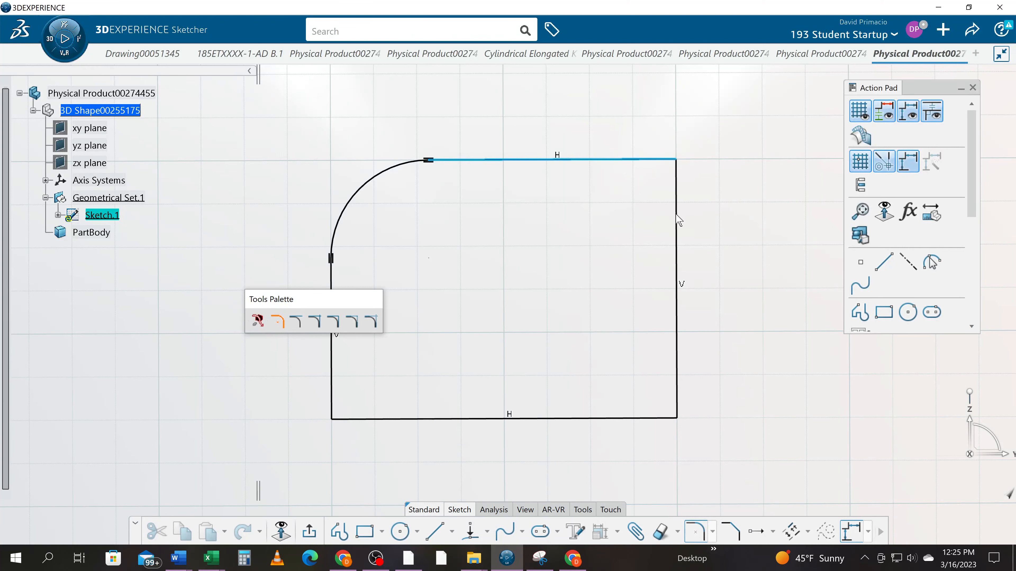
{"action": "left_click", "coordinate": [679, 221]}
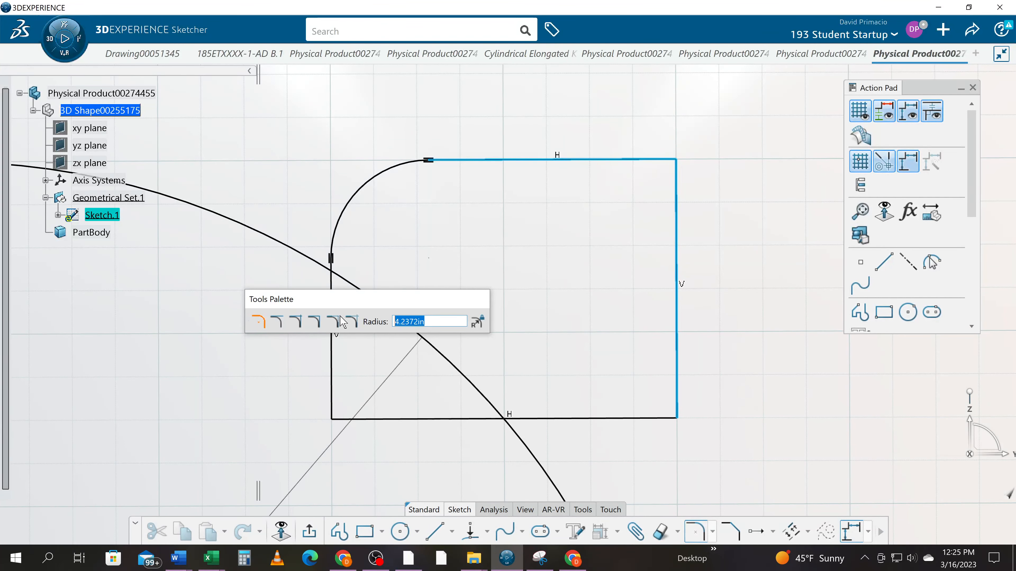
{"action": "type", "text": "0.5"}
{"action": "key", "text": "Return"}
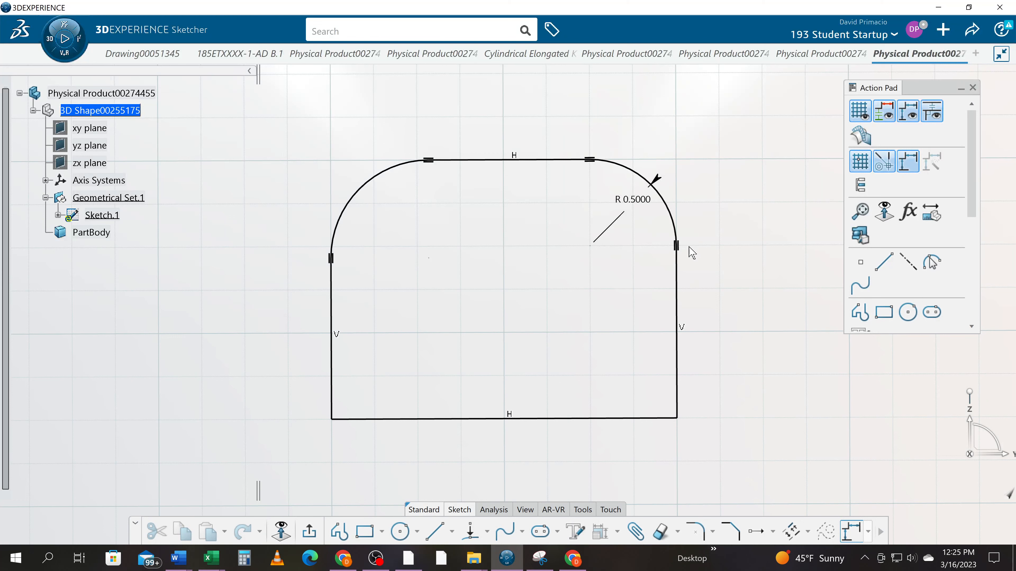
- Set the upper-right fillet's radius to 0.25 in
{"action": "double_click", "coordinate": [640, 200]}
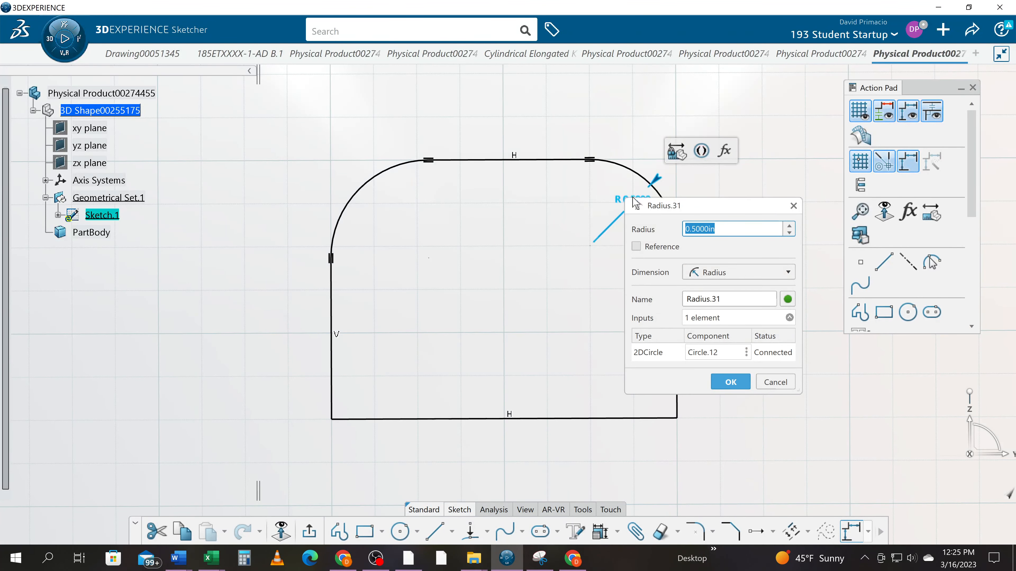
{"action": "type", "text": ".25"}
{"action": "key", "text": "Return"}
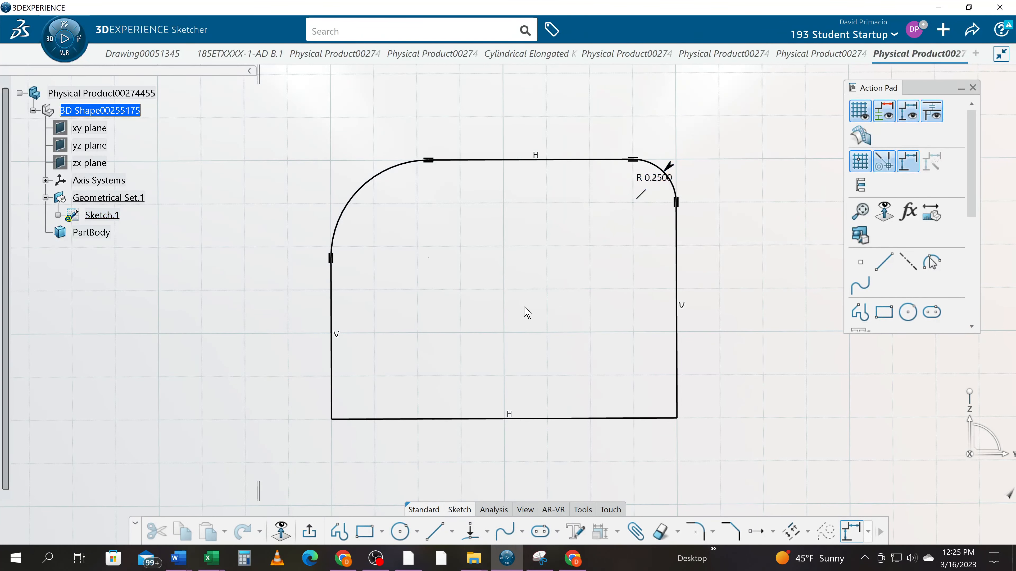
- Undo the radius change and both corner fillets, returning to the plain rectangle
{"action": "key", "text": "ctrl+z"}
{"action": "key", "text": "ctrl+z"}
{"action": "key", "text": "ctrl+z"}
{"action": "key", "text": "ctrl+z"}
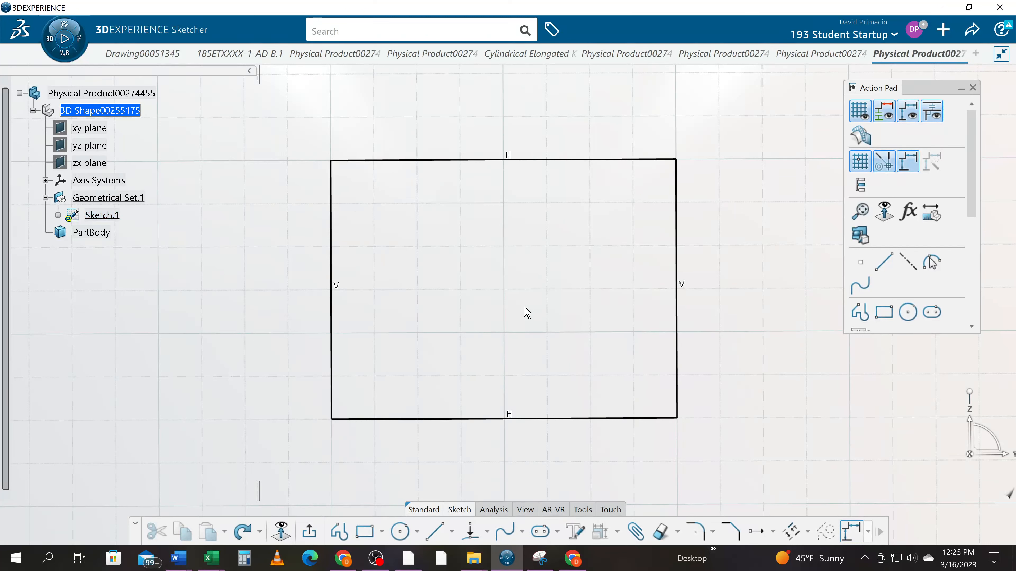
- Chamfer the rectangle's upper-left corner between the left and top lines with a 0.5 in first length and a 45° angle
{"action": "left_click", "coordinate": [736, 531]}
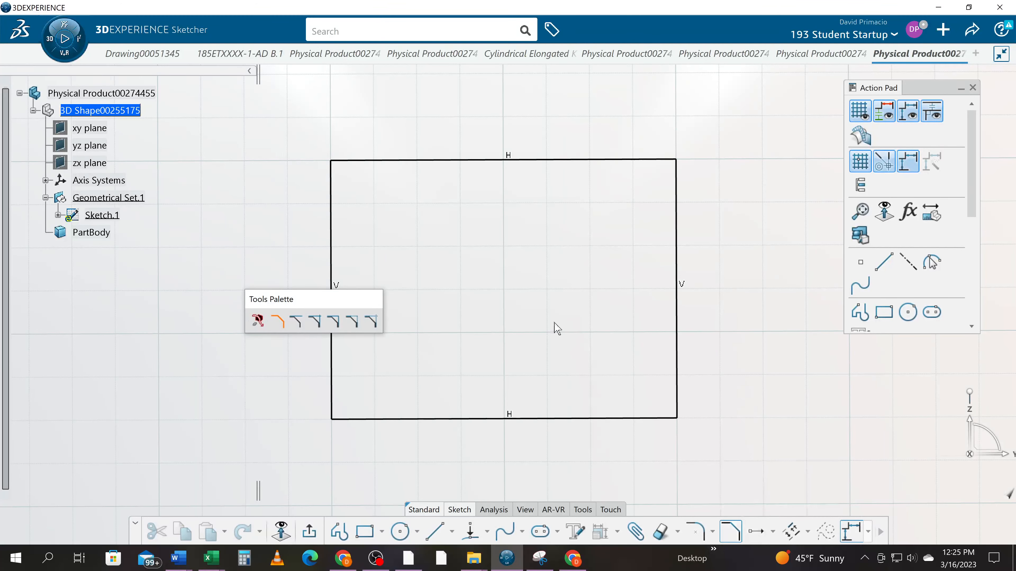
{"action": "left_click", "coordinate": [332, 205]}
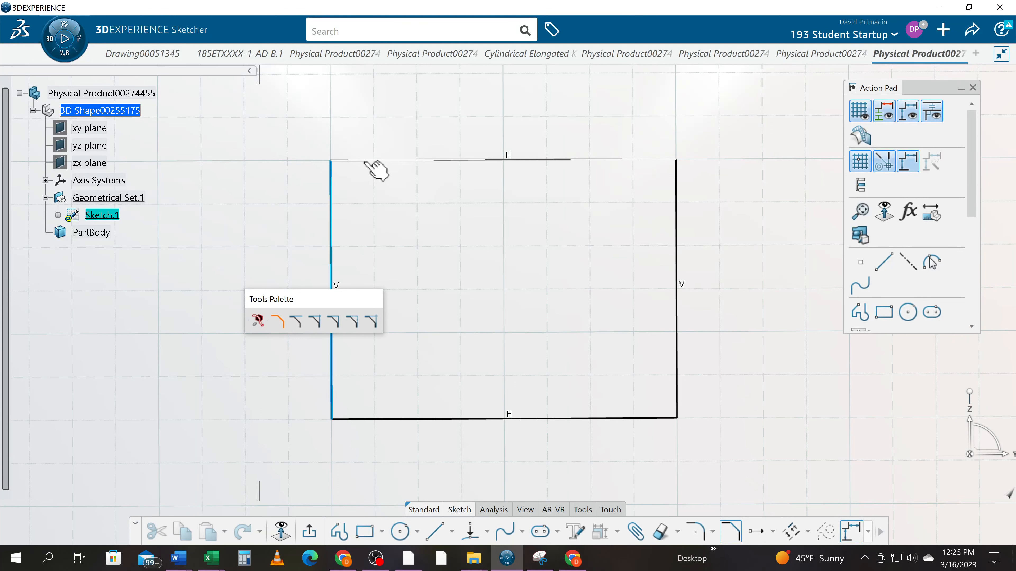
{"action": "left_click", "coordinate": [367, 160]}
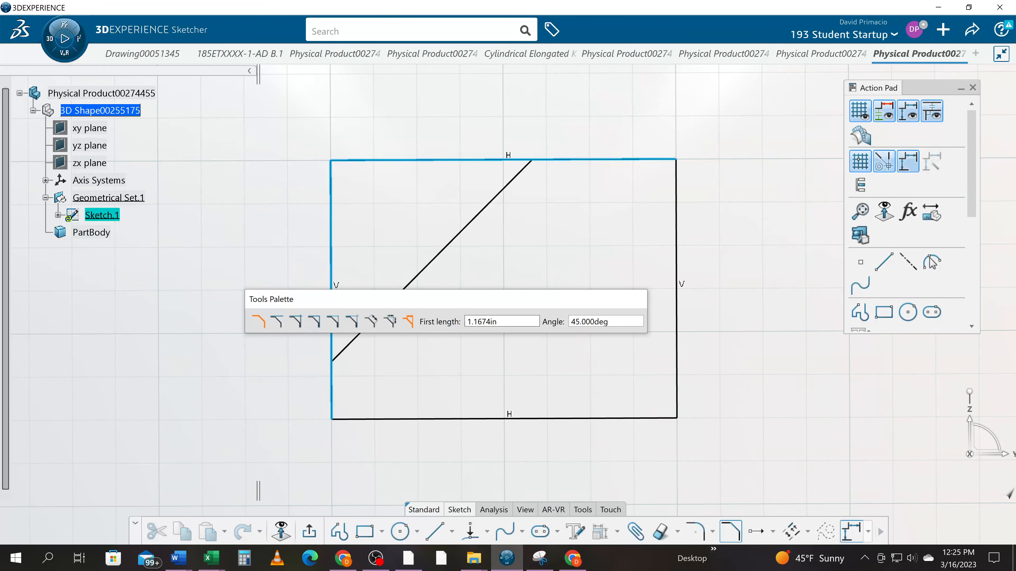
{"action": "double_click", "coordinate": [485, 322]}
{"action": "type", "text": ".5"}
{"action": "key", "text": "Return"}
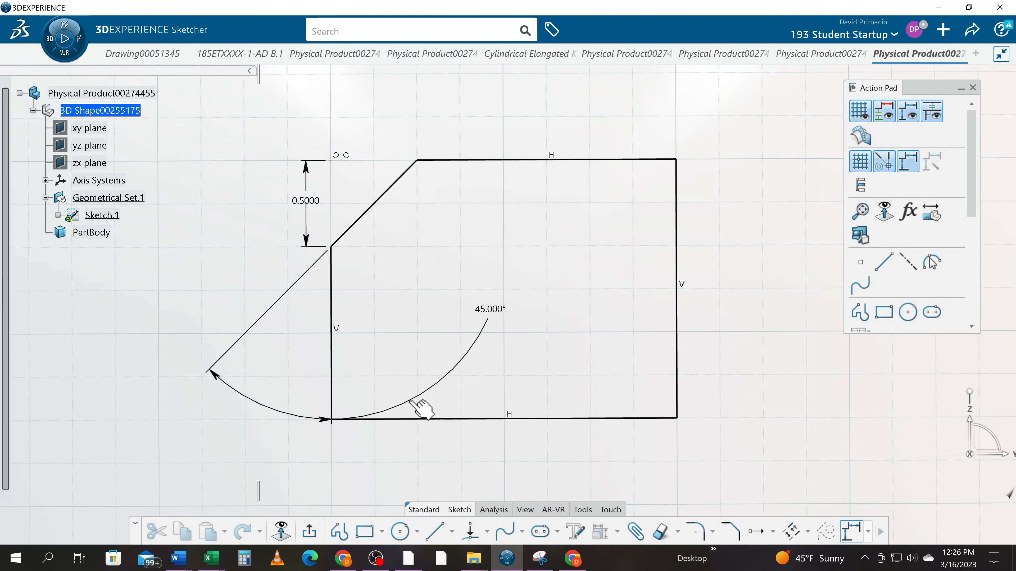
- Reposition the chamfer's angle dimension above the rectangle's upper-left corner
{"action": "left_click", "coordinate": [475, 325]}
{"action": "left_click_drag", "start_coordinate": [475, 324], "coordinate": [382, 98]}
{"action": "left_click", "coordinate": [246, 256]}
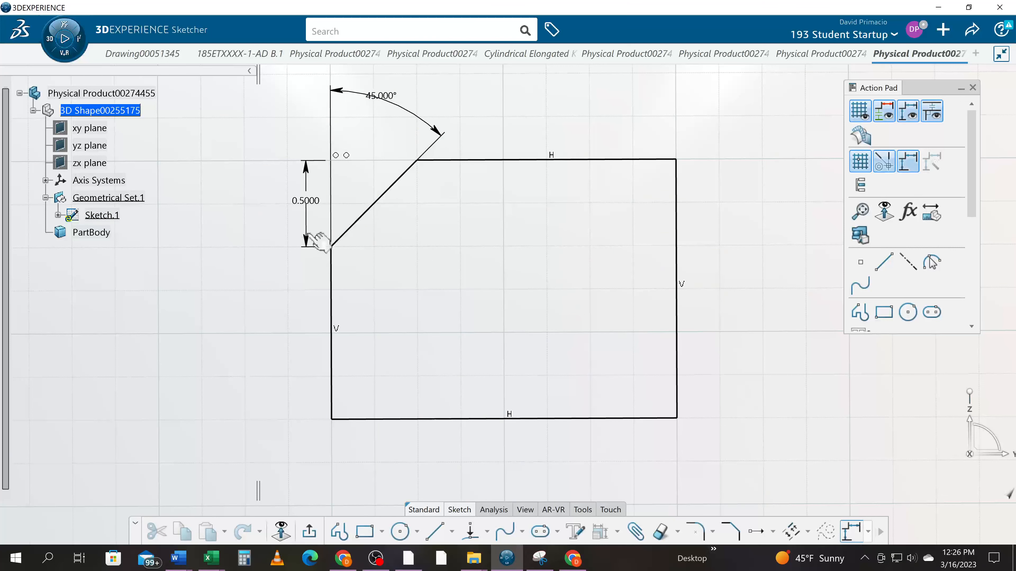
- Set the chamfer's vertical length dimension to 0.25 in
{"action": "left_click", "coordinate": [308, 202]}
{"action": "double_click", "coordinate": [307, 204]}
{"action": "type", "text": ".2"}
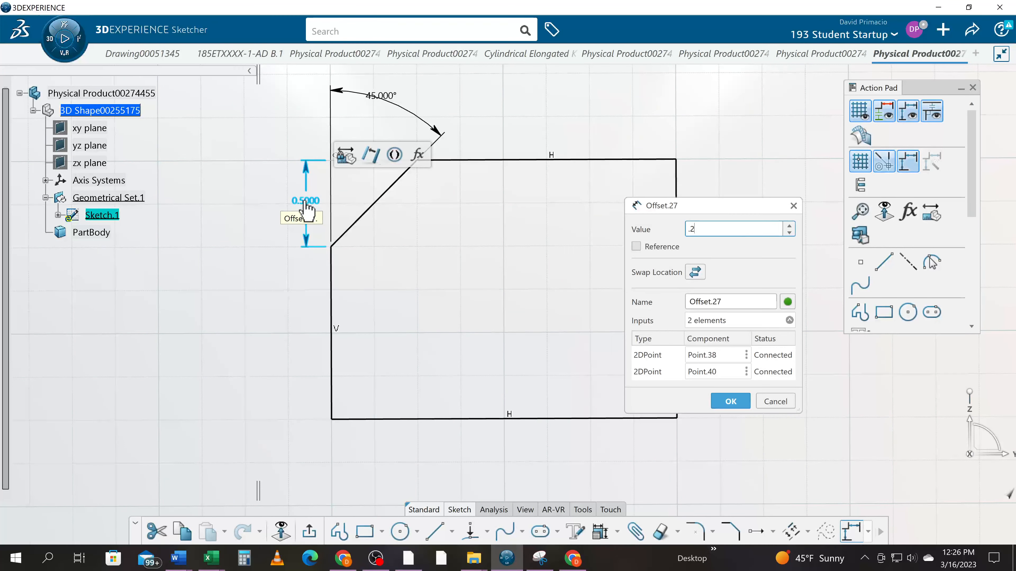
{"action": "type", "text": "5"}
{"action": "key", "text": "Return"}
{"action": "left_click", "coordinate": [249, 289]}
{"action": "middle_click_drag", "start_coordinate": [256, 297], "coordinate": [266, 387]}
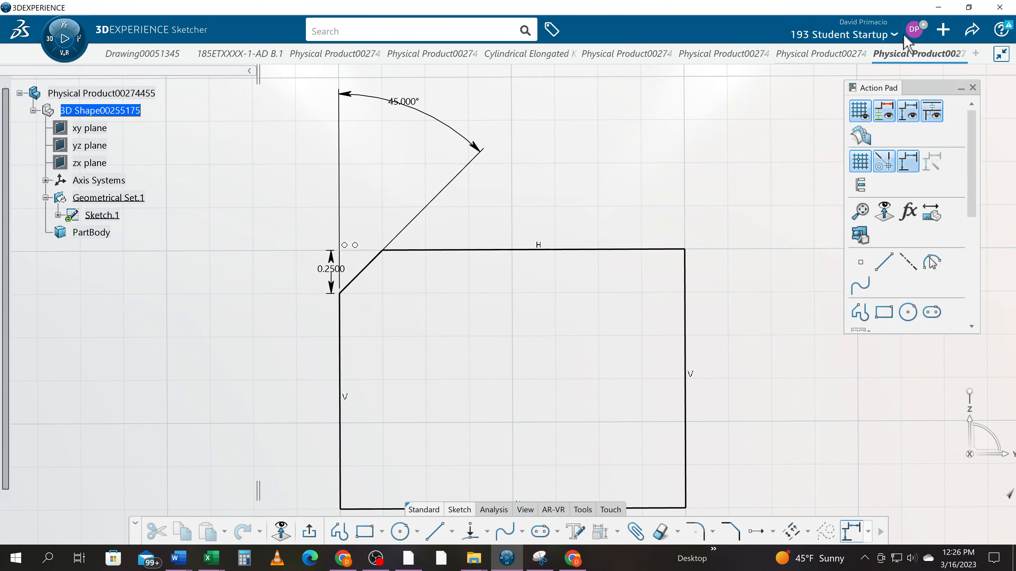
- Review the constraint options in the Sketcher preferences and accept them as they are
{"action": "left_click", "coordinate": [914, 30]}
{"action": "left_click", "coordinate": [825, 74]}
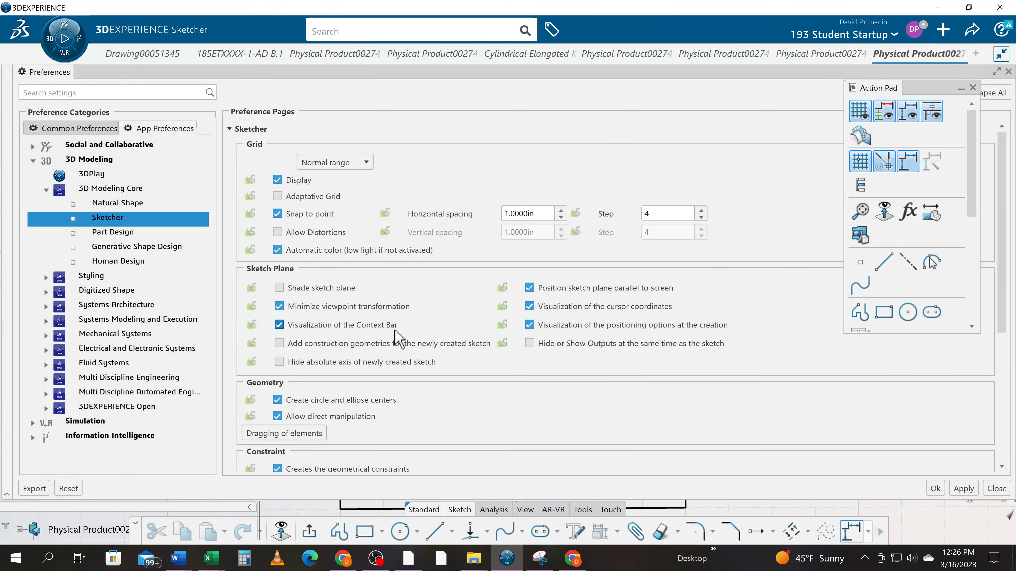
{"action": "scroll", "coordinate": [350, 419], "scroll_direction": "down", "scroll_amount": 3}
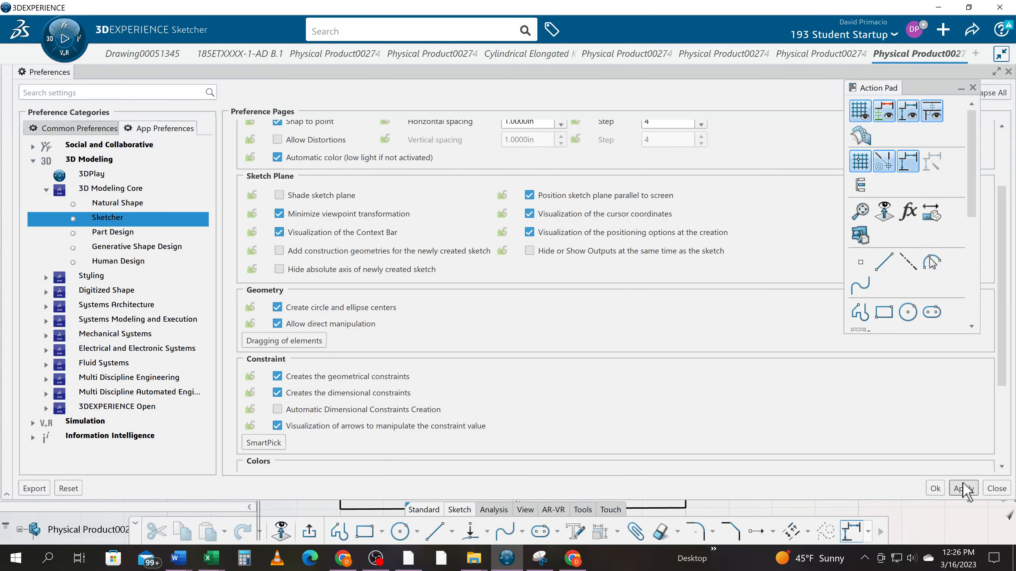
{"action": "left_click", "coordinate": [934, 489]}
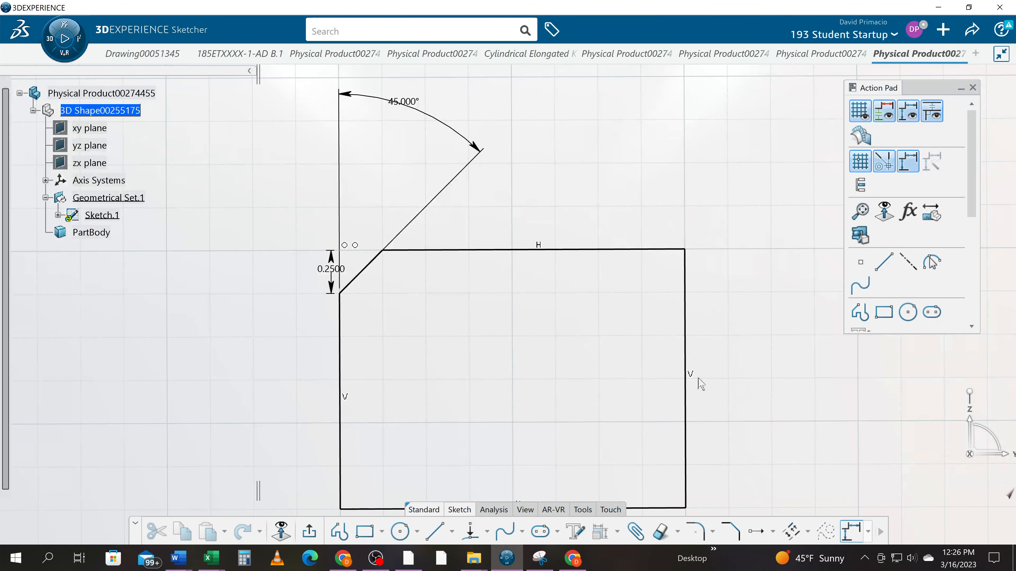
- Chamfer the rectangle's upper-right corner between the top and right lines with a 0.25 in first length and a 45° angle
{"action": "middle_click_drag", "start_coordinate": [600, 329], "coordinate": [575, 307]}
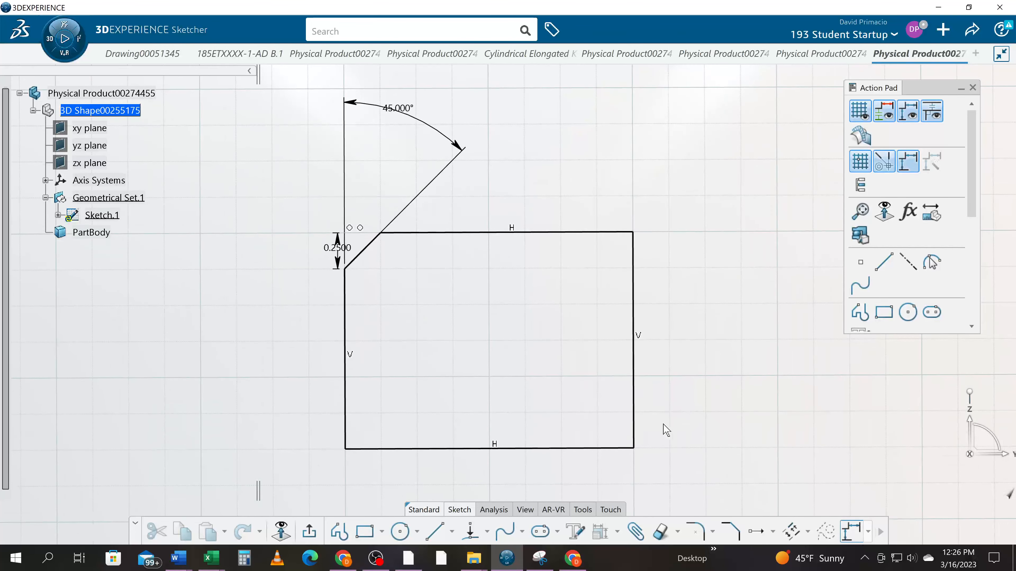
{"action": "left_click", "coordinate": [730, 532]}
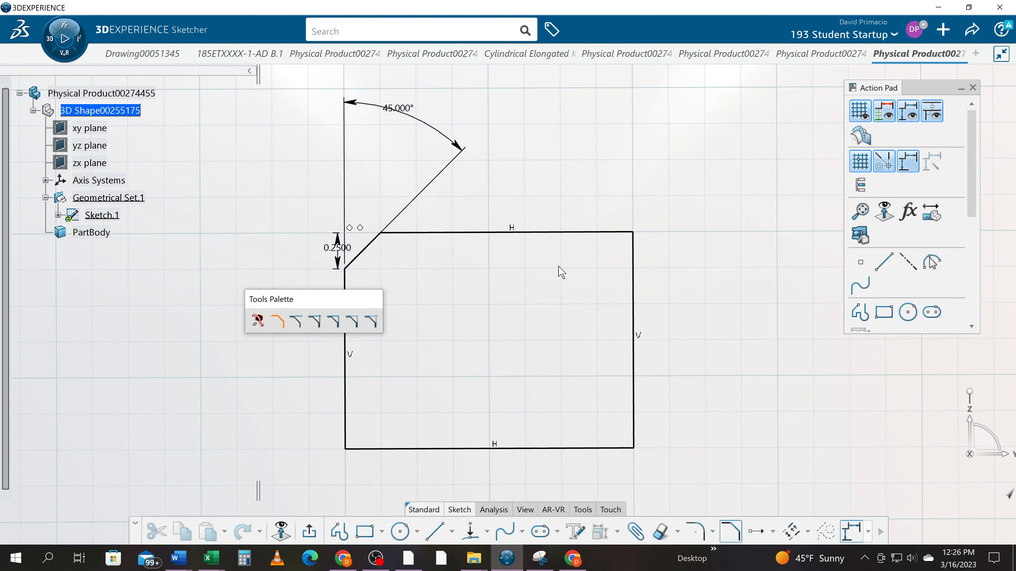
{"action": "left_click", "coordinate": [571, 233]}
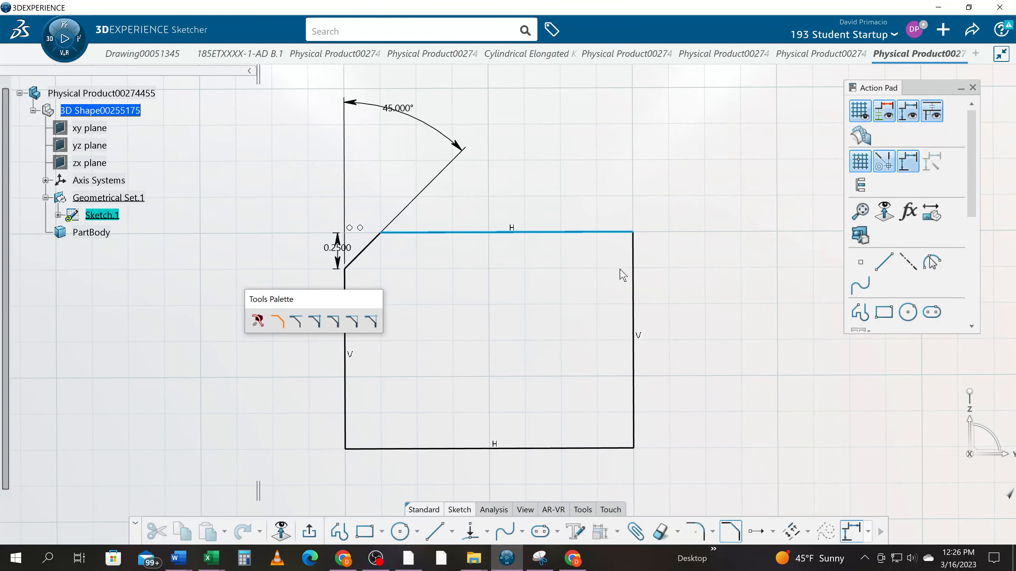
{"action": "left_click", "coordinate": [634, 281]}
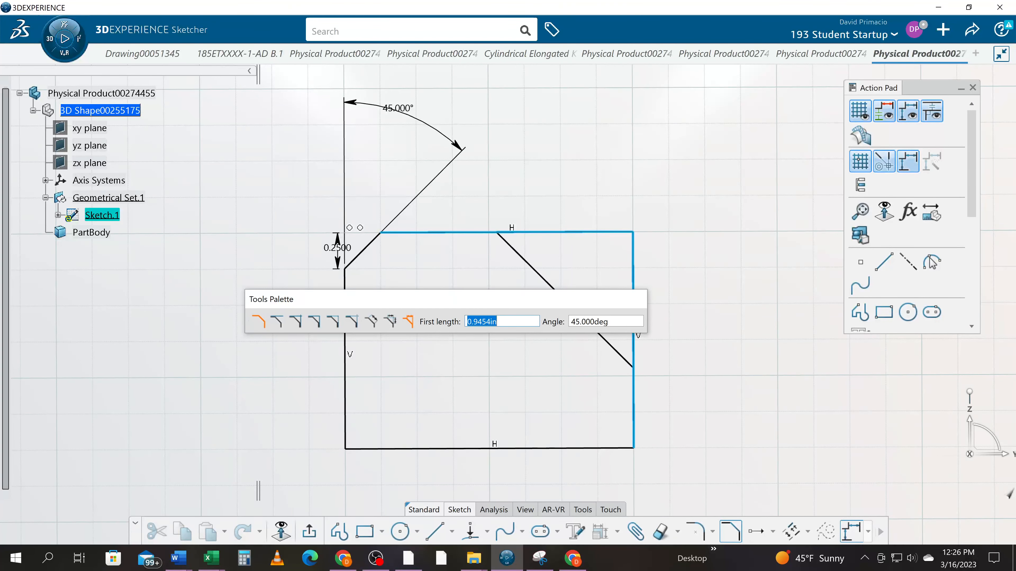
{"action": "type", "text": "0.25"}
{"action": "key", "text": "Return"}
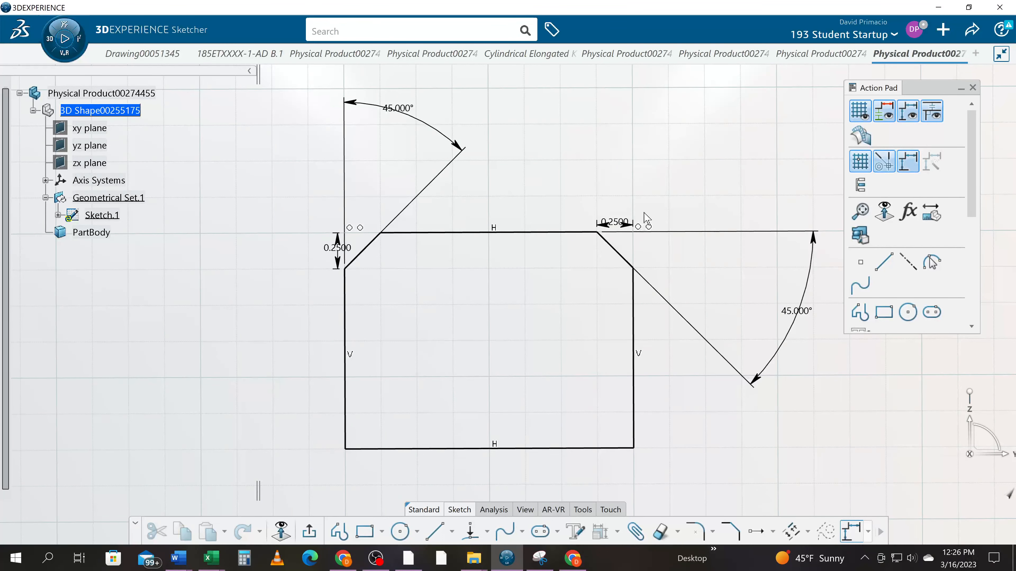
- Move the upper-right chamfer's horizontal length dimension above the rectangle, with its value placed left of the extension lines
{"action": "left_click_drag", "start_coordinate": [640, 224], "coordinate": [567, 167]}
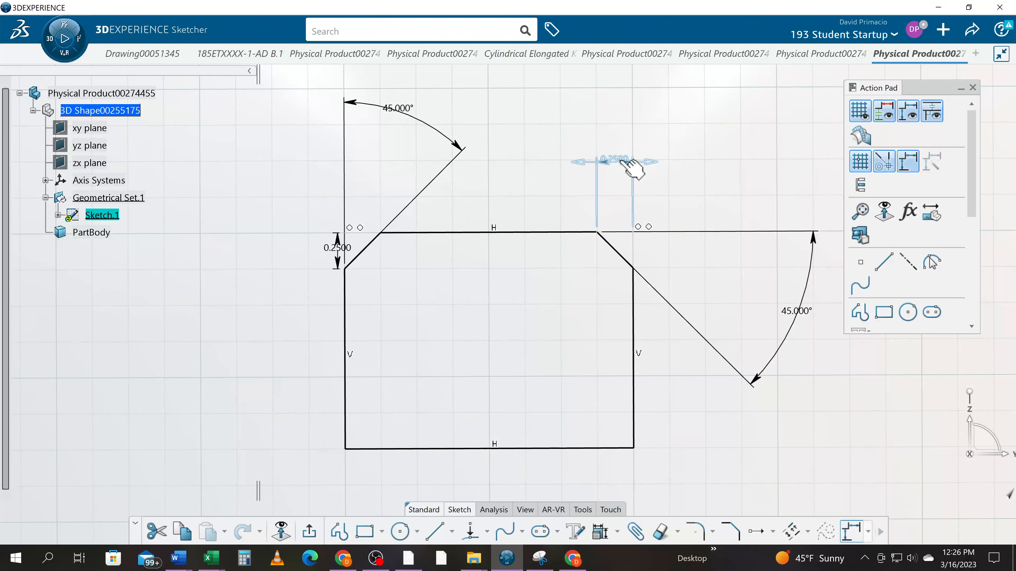
{"action": "left_click_drag", "start_coordinate": [631, 166], "coordinate": [524, 164]}
{"action": "left_click", "coordinate": [534, 186]}
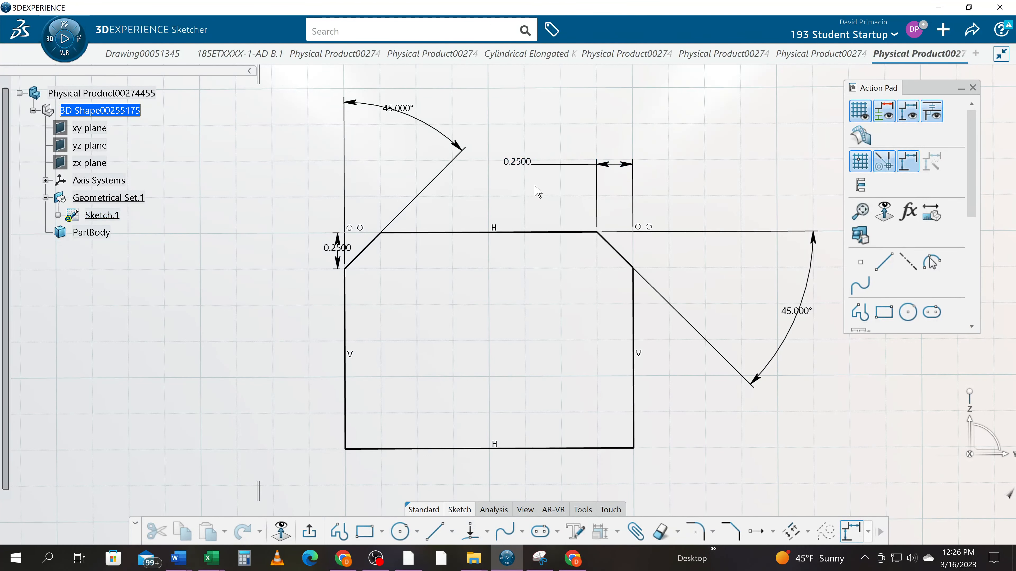
- Sketch a second rectangle below the chamfered one, aligned with its sides and about the same width
{"action": "mouse_move", "coordinate": [557, 336]}
{"action": "middle_mouse_down"}
{"action": "mouse_move", "coordinate": [501, 315]}
{"action": "mouse_move", "coordinate": [481, 380]}
{"action": "mouse_move", "coordinate": [558, 275]}
{"action": "middle_mouse_up"}
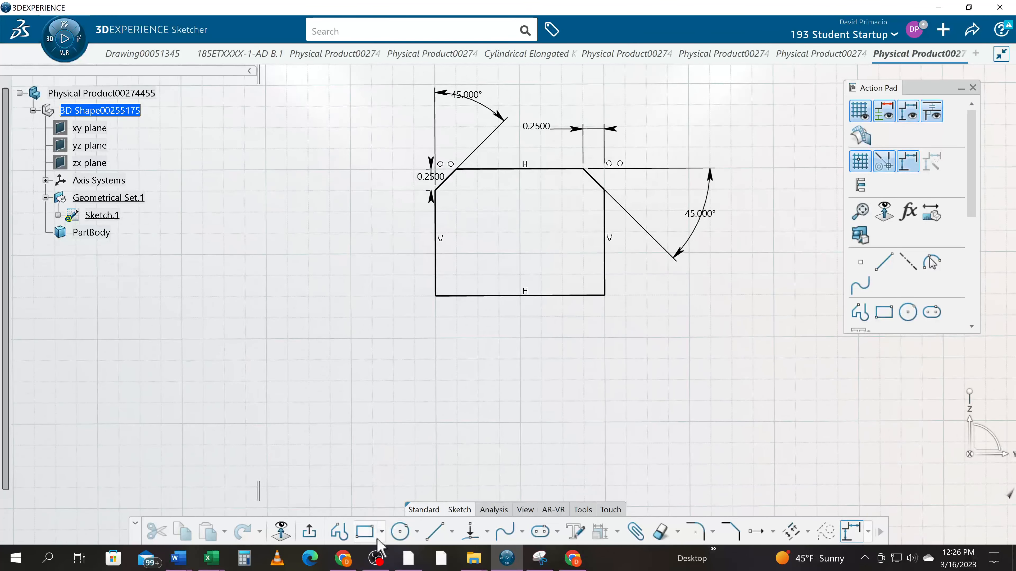
{"action": "left_click", "coordinate": [364, 532]}
{"action": "left_click", "coordinate": [437, 347]}
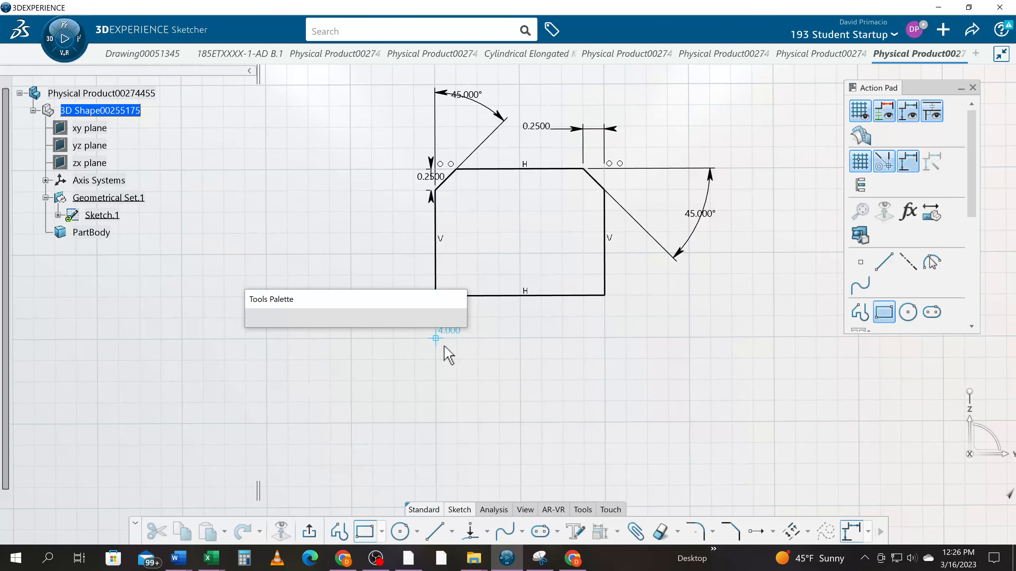
{"action": "left_click", "coordinate": [598, 423]}
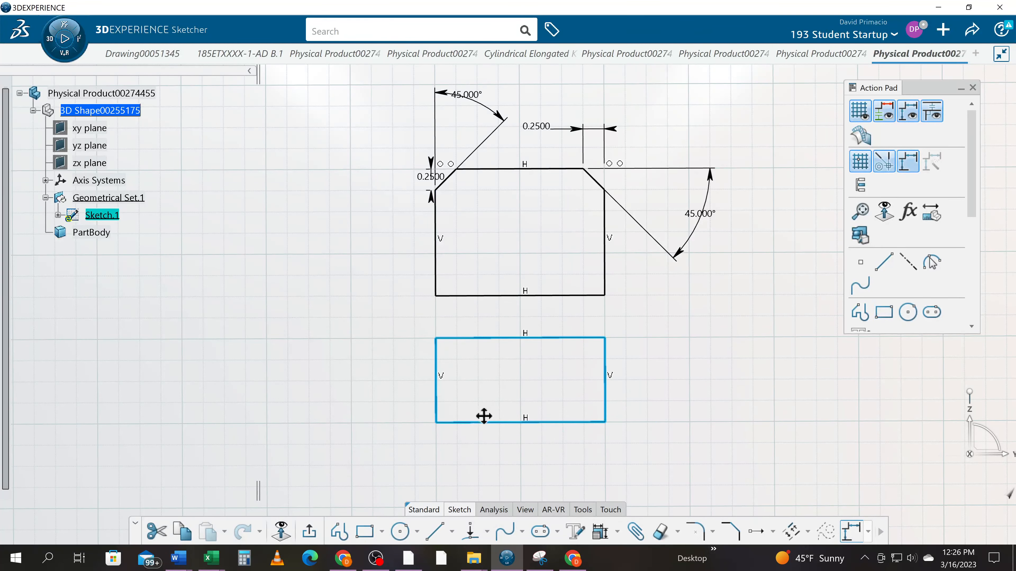
- Chamfer the lower rectangle's upper-right corner between the right and top lines with a 0.25 in first length and a 45° angle
{"action": "middle_click_drag", "start_coordinate": [483, 416], "coordinate": [458, 440]}
{"action": "mouse_move", "coordinate": [459, 441]}
{"action": "middle_mouse_down", "text": "ctrl"}
{"action": "mouse_move", "coordinate": [487, 390]}
{"action": "mouse_move", "coordinate": [482, 307]}
{"action": "mouse_move", "coordinate": [451, 298]}
{"action": "mouse_move", "coordinate": [458, 329]}
{"action": "mouse_move", "coordinate": [463, 316]}
{"action": "mouse_move", "coordinate": [508, 360]}
{"action": "middle_mouse_up", "text": "ctrl"}
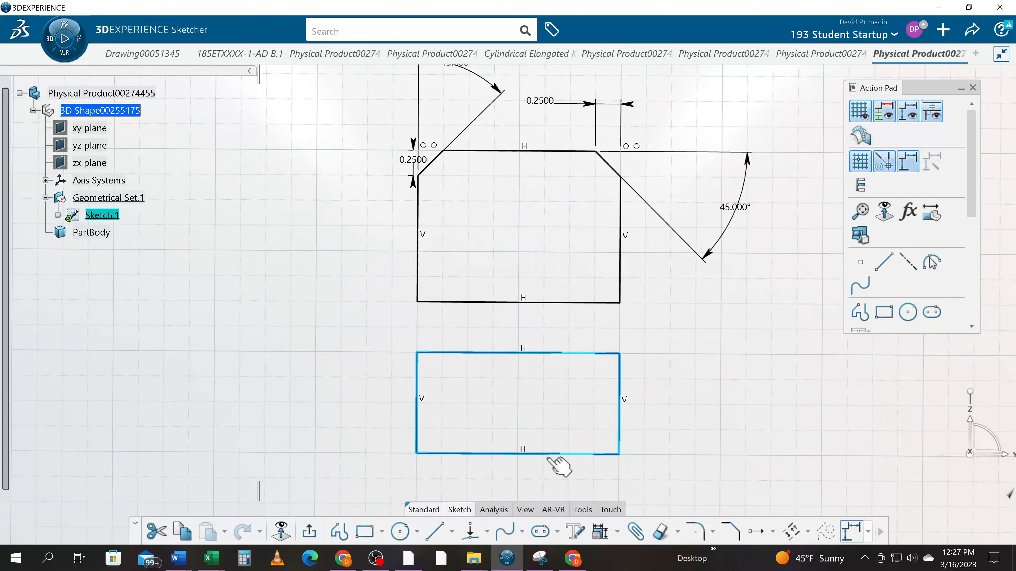
{"action": "left_click", "coordinate": [730, 531]}
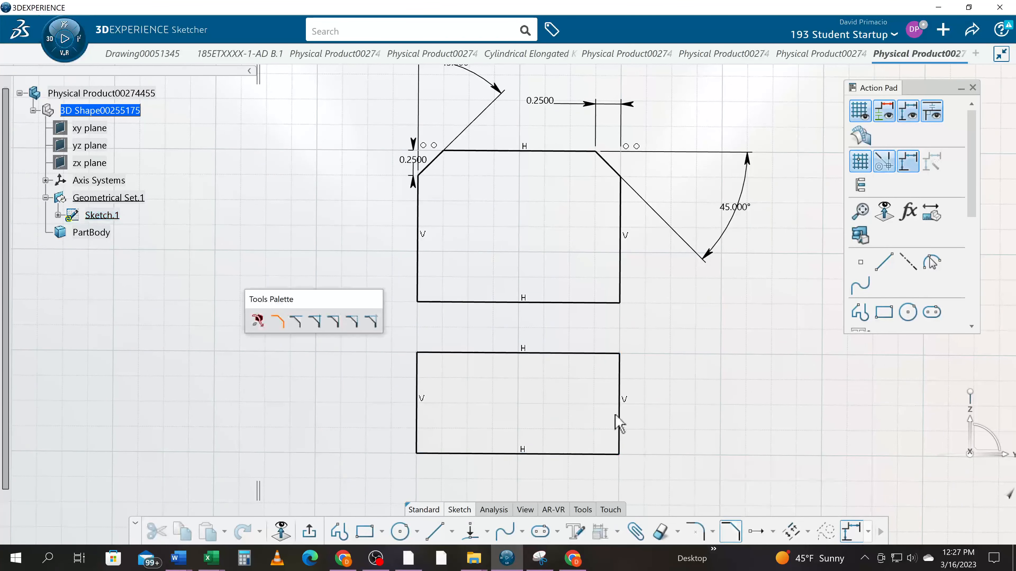
{"action": "left_click", "coordinate": [621, 384]}
{"action": "left_click", "coordinate": [598, 354]}
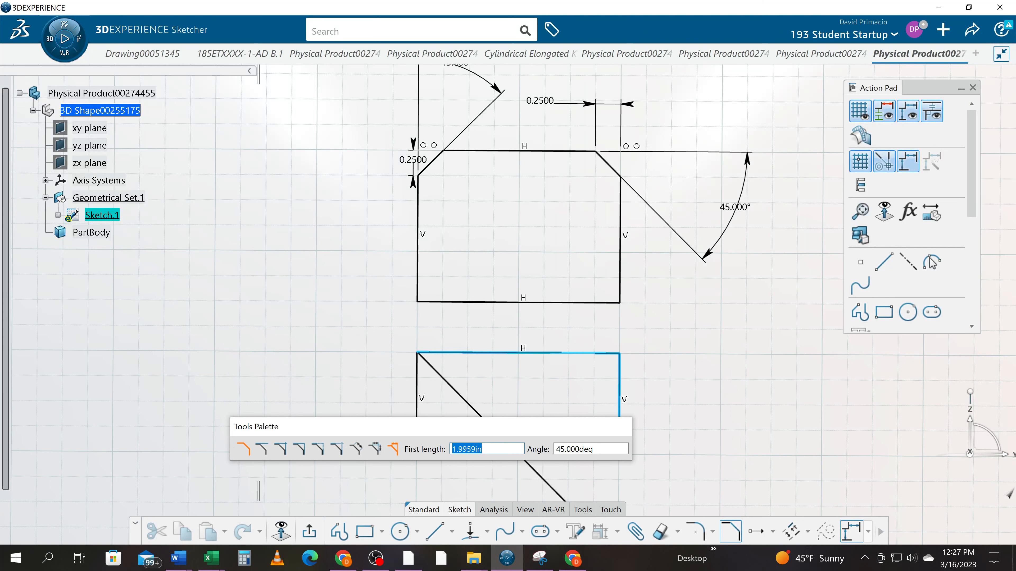
{"action": "type", "text": ".25"}
{"action": "key", "text": "Return"}
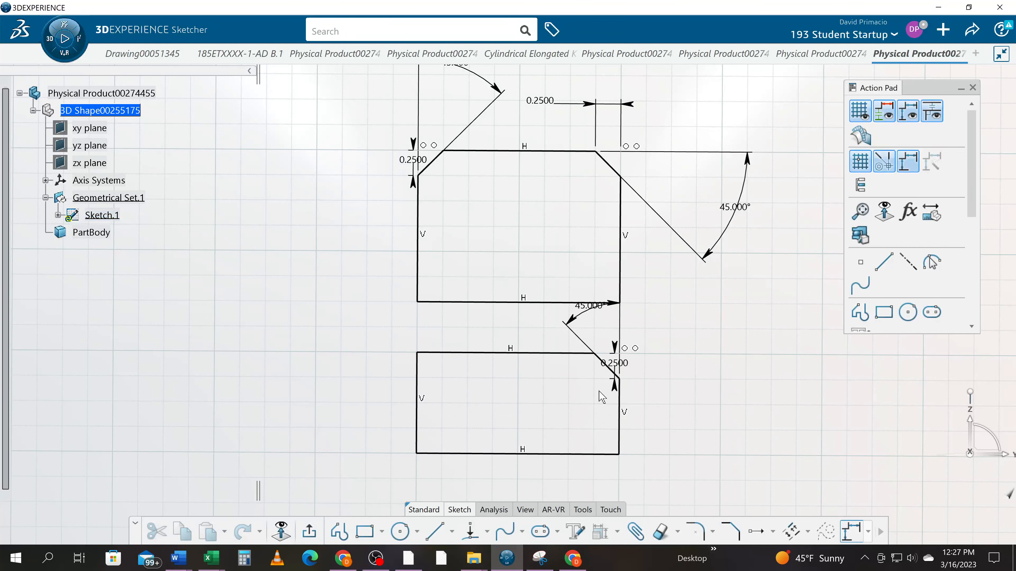
- Move the new chamfer's vertical length dimension right of the lower rectangle, with its value above the extension lines
{"action": "left_click_drag", "start_coordinate": [623, 354], "coordinate": [683, 367]}
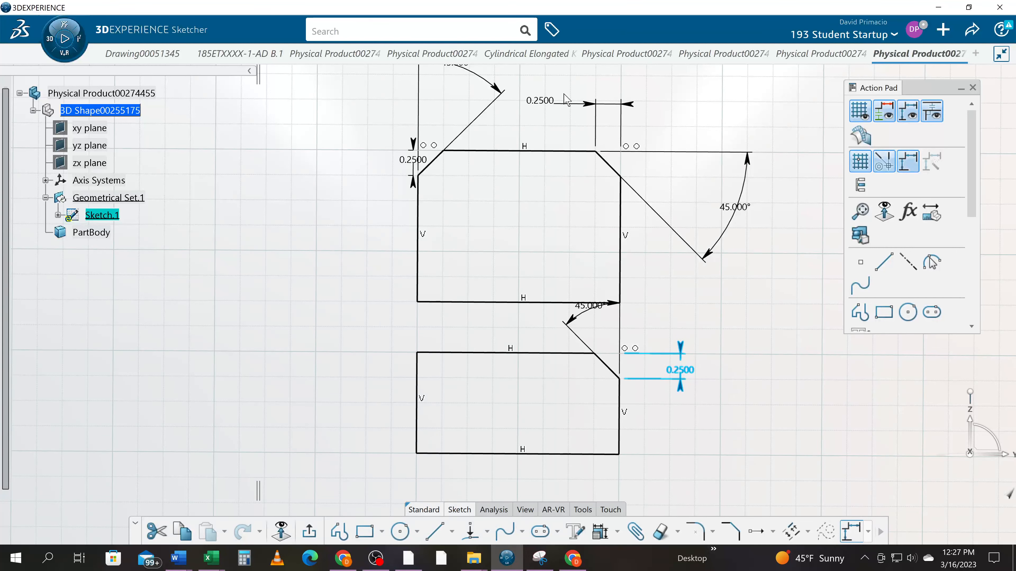
{"action": "left_click_drag", "start_coordinate": [689, 371], "coordinate": [690, 289]}
{"action": "left_click", "coordinate": [637, 398]}
- Chamfer the lower rectangle's upper-left corner between the top and left lines with a 0.25 in first length and a 45° angle
{"action": "middle_click_drag", "start_coordinate": [640, 416], "coordinate": [637, 464]}
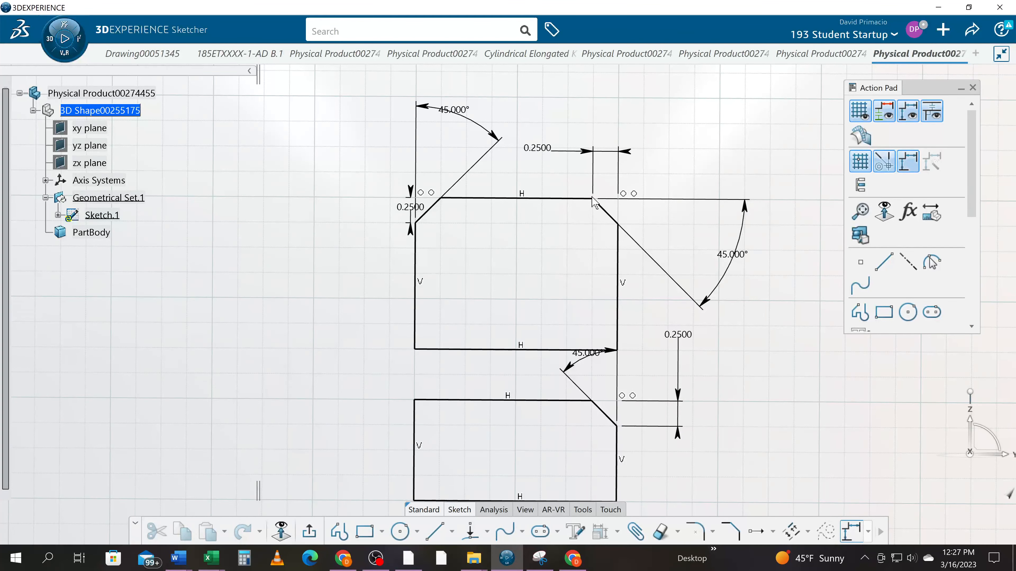
{"action": "mouse_move", "coordinate": [453, 394]}
{"action": "middle_mouse_down"}
{"action": "mouse_move", "coordinate": [499, 333]}
{"action": "mouse_move", "coordinate": [501, 348]}
{"action": "middle_mouse_up"}
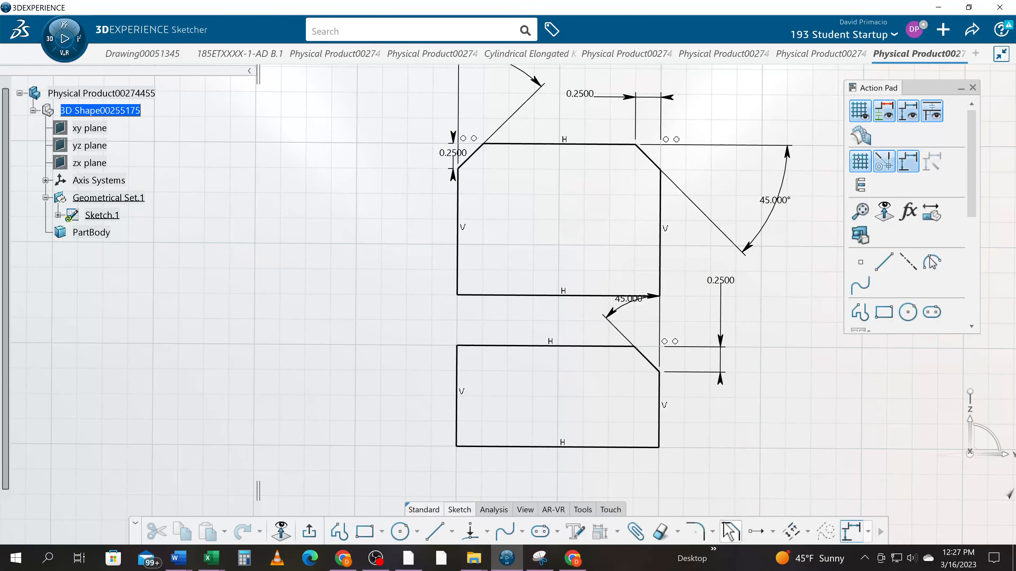
{"action": "left_click", "coordinate": [731, 531]}
{"action": "left_click", "coordinate": [518, 346]}
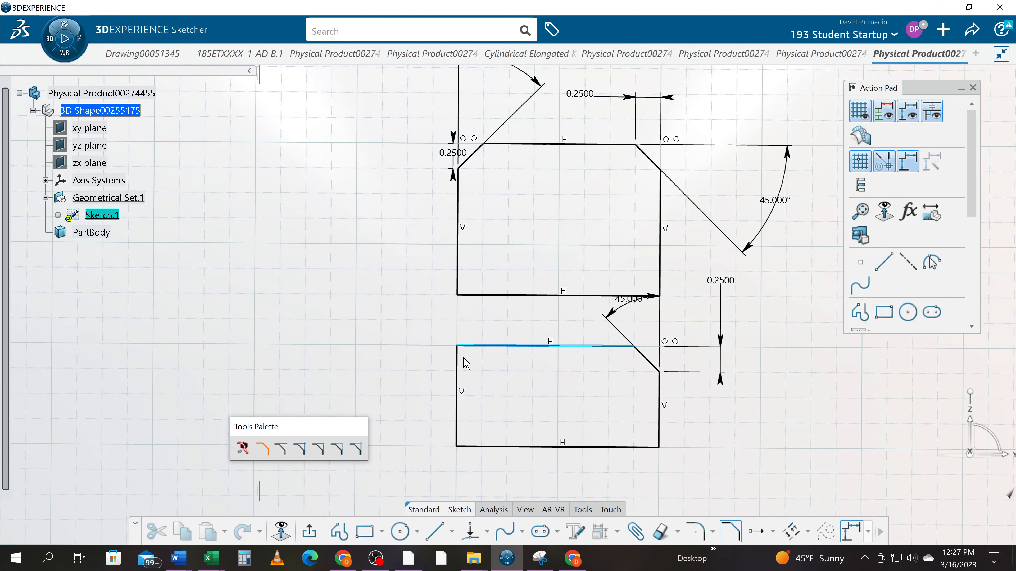
{"action": "left_click", "coordinate": [457, 378]}
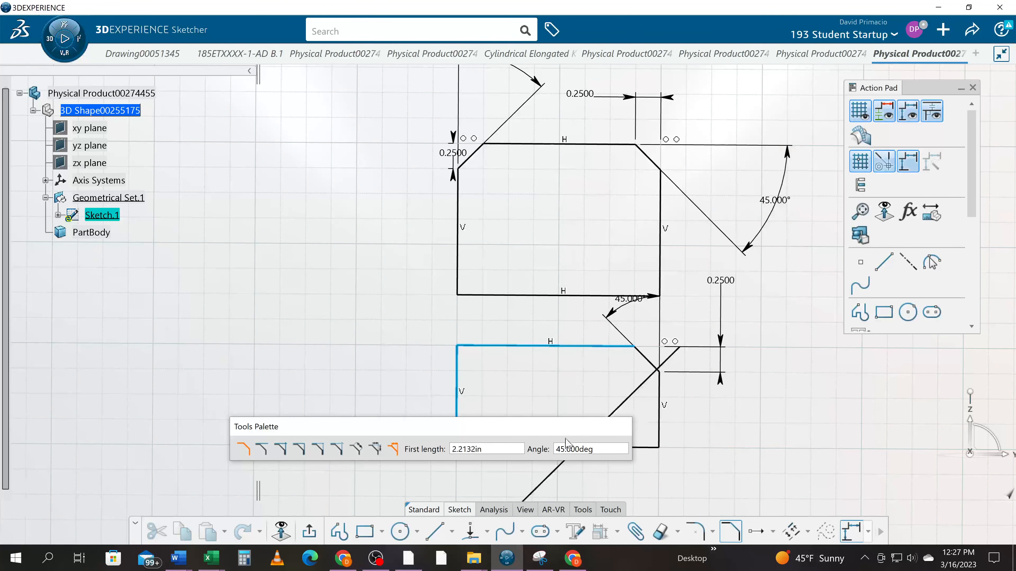
{"action": "left_click", "coordinate": [504, 454]}
{"action": "key", "text": "ctrl+a"}
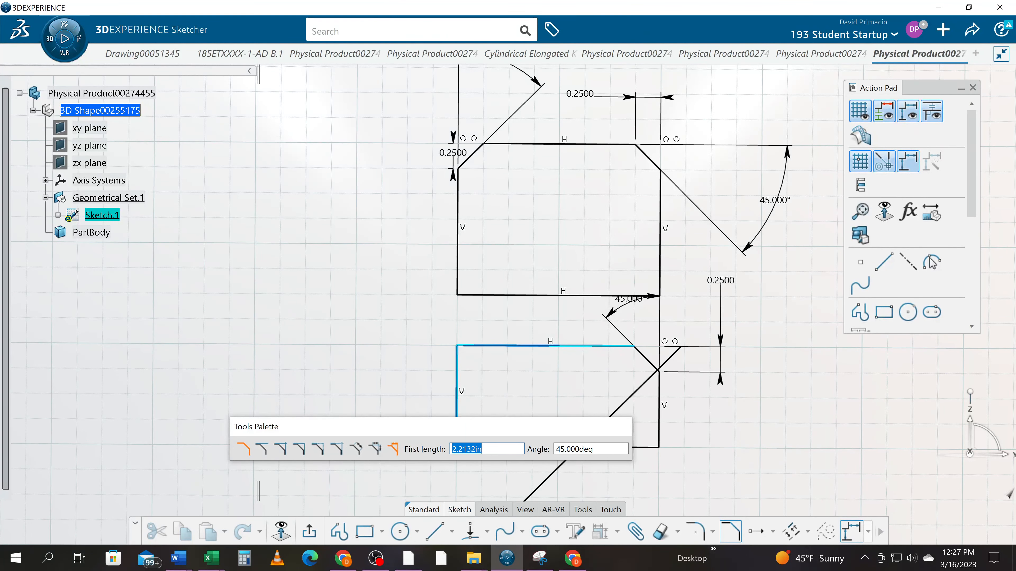
{"action": "type", "text": ".25"}
{"action": "key", "text": "Return"}
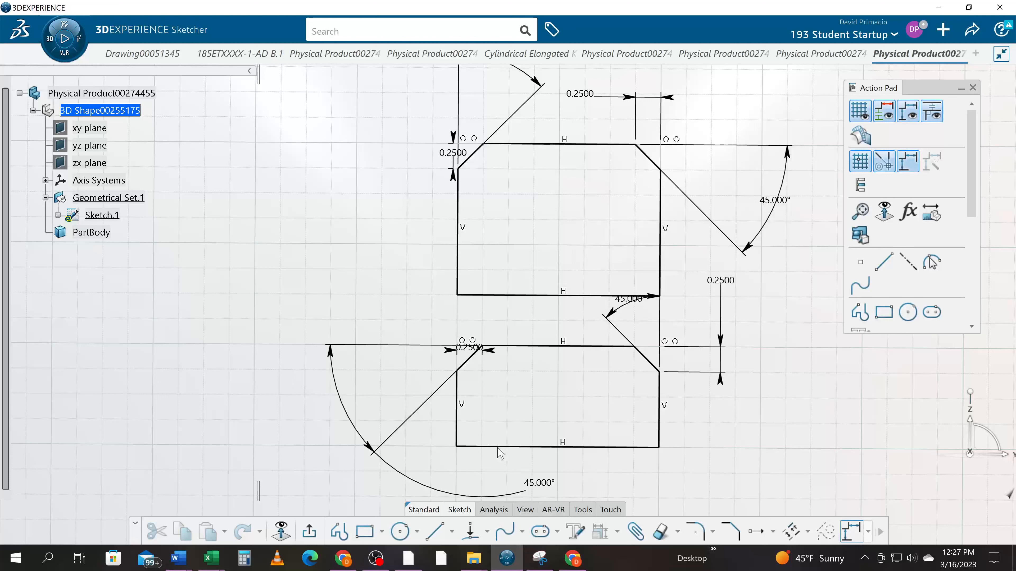
{"action": "left_click_drag", "start_coordinate": [489, 350], "coordinate": [471, 301]}
{"action": "left_click", "coordinate": [460, 322]}
{"action": "key", "text": "ctrl+z"}
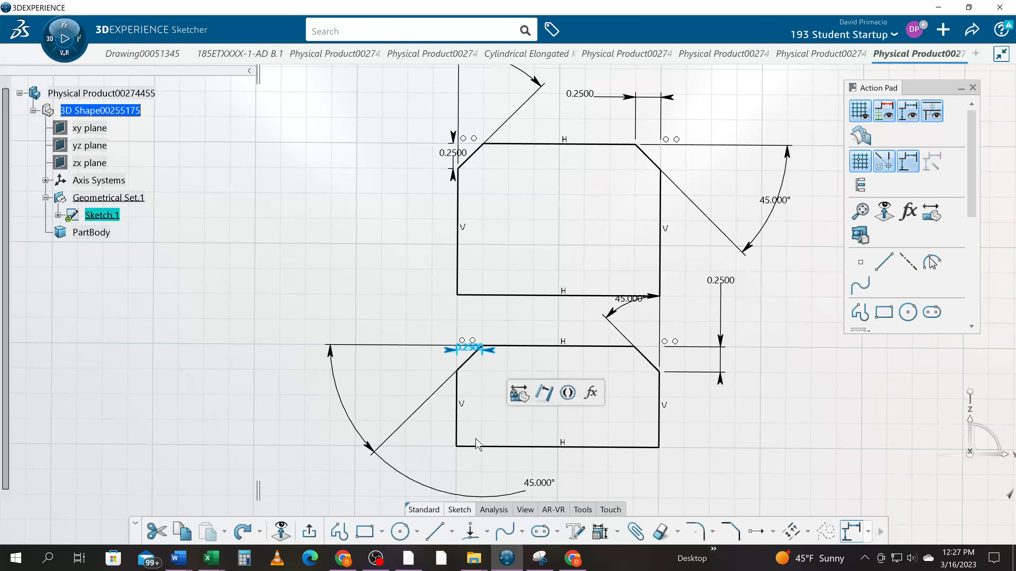
- Move the horizontal length dimension of the lower rectangle's upper-left chamfer above the corner, between the two rectangles
{"action": "left_click", "coordinate": [503, 412]}
{"action": "mouse_move", "coordinate": [503, 413]}
{"action": "middle_mouse_down"}
{"action": "mouse_move", "coordinate": [510, 417]}
{"action": "mouse_move", "coordinate": [522, 395]}
{"action": "mouse_move", "coordinate": [502, 383]}
{"action": "middle_mouse_up"}
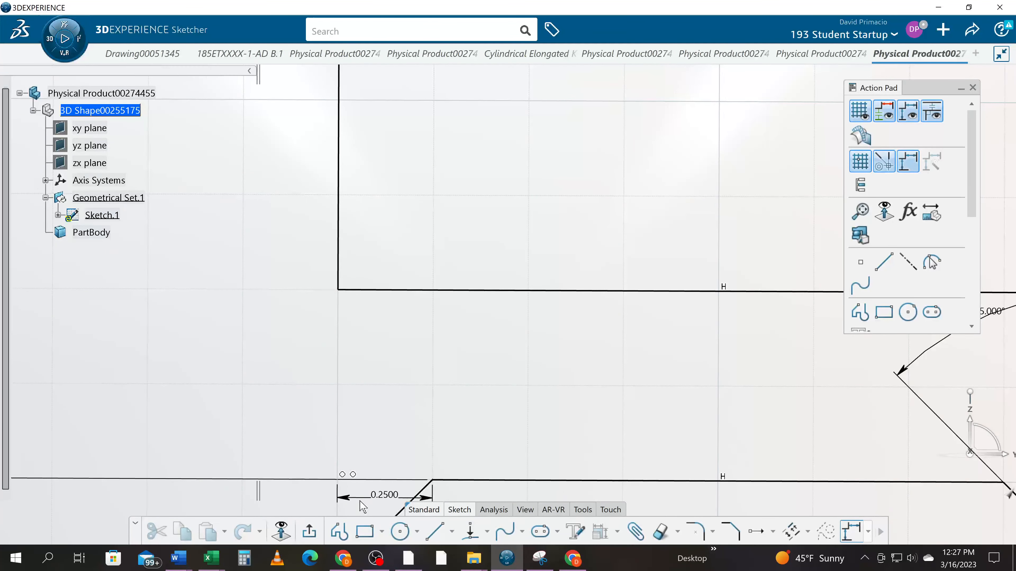
{"action": "left_click_drag", "start_coordinate": [366, 506], "coordinate": [362, 382]}
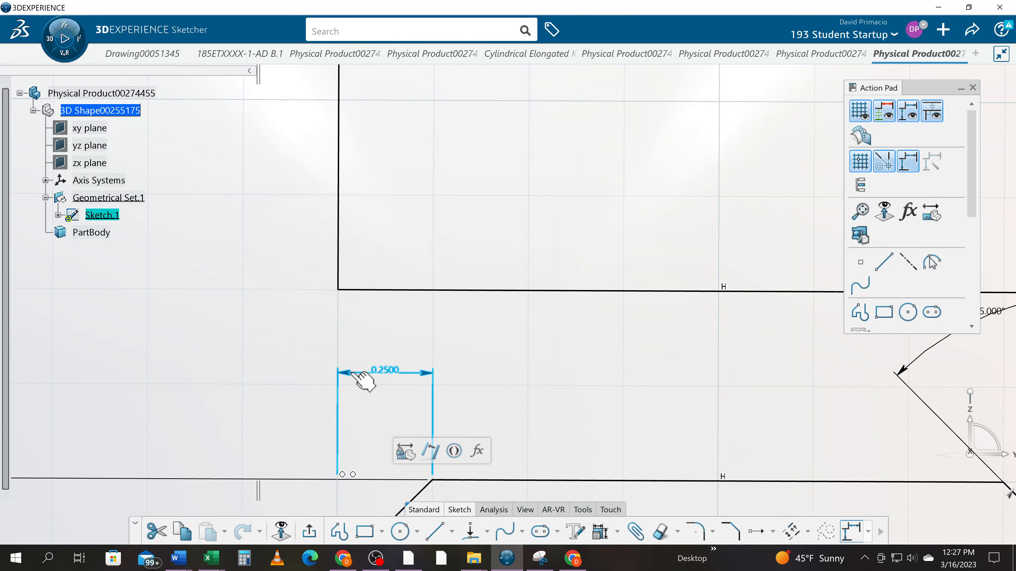
{"action": "left_click", "coordinate": [569, 430]}
- Place the upper-left chamfer's 45° angle dimension close to the lower rectangle's left side, with its value centred on the arc
{"action": "middle_click_drag", "start_coordinate": [568, 431], "coordinate": [565, 534]}
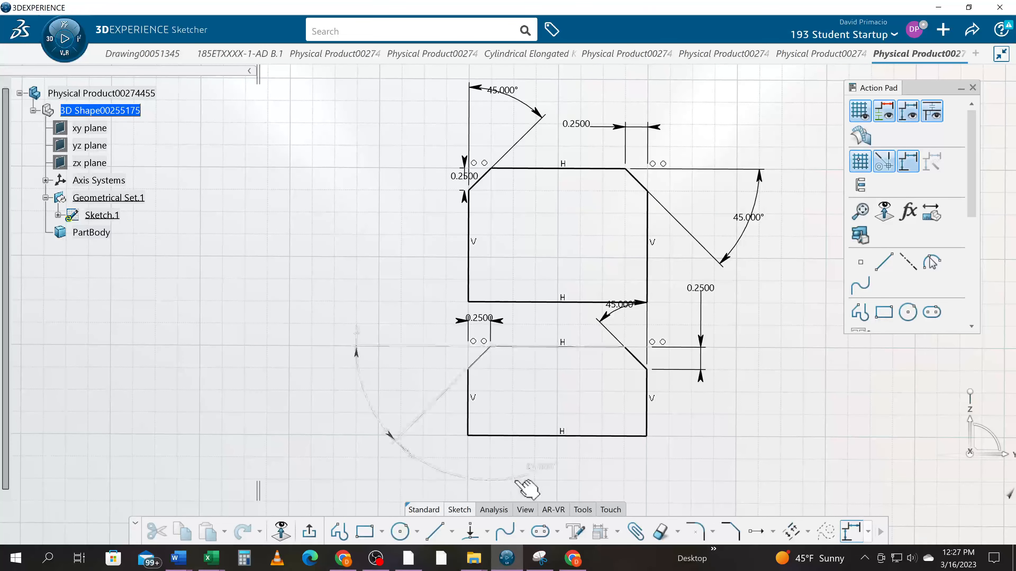
{"action": "left_click_drag", "start_coordinate": [524, 476], "coordinate": [524, 476]}
{"action": "left_click_drag", "start_coordinate": [392, 452], "coordinate": [451, 503]}
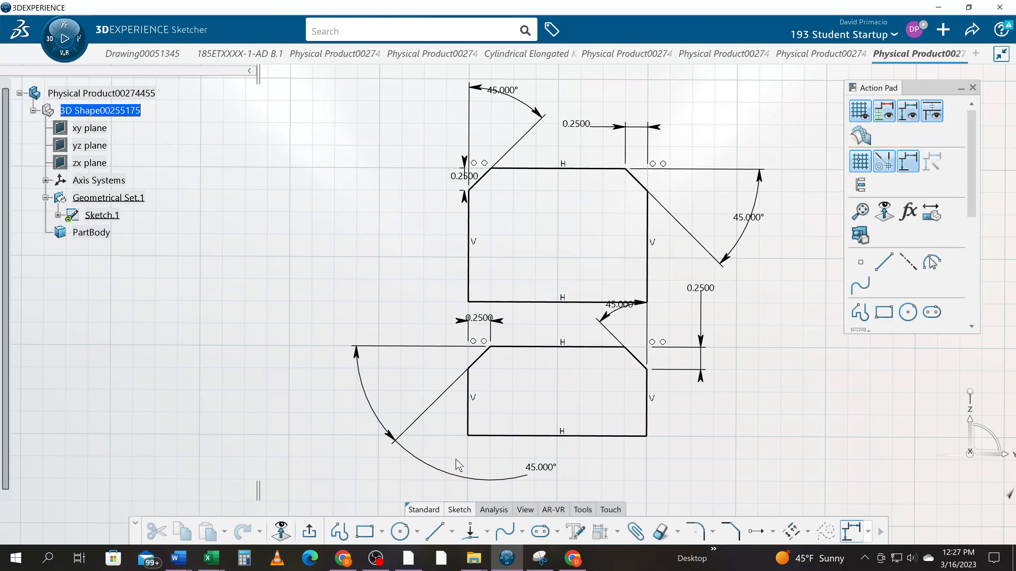
{"action": "left_click", "coordinate": [568, 472]}
{"action": "left_click_drag", "start_coordinate": [568, 472], "coordinate": [413, 405]}
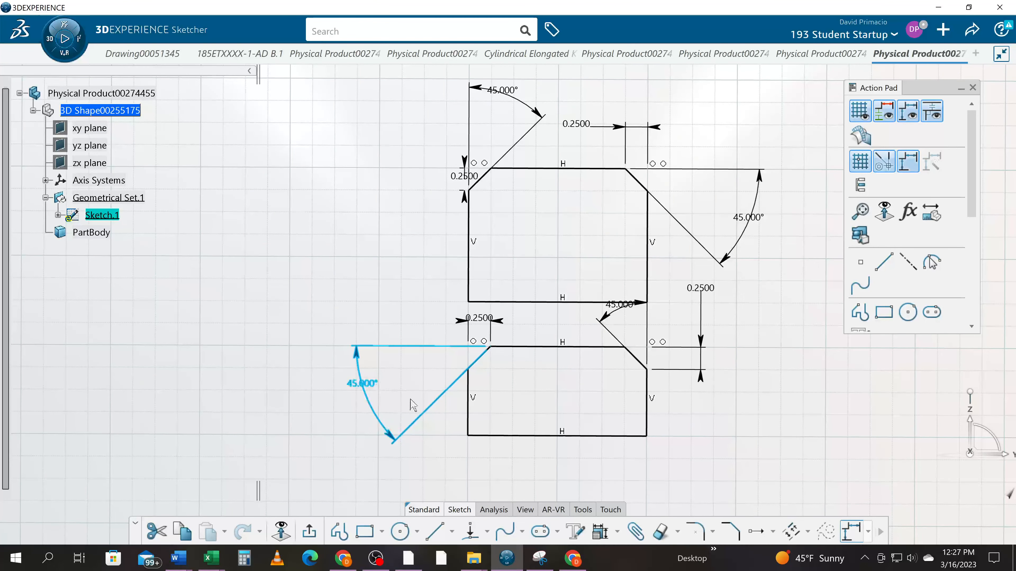
{"action": "left_click", "coordinate": [374, 416]}
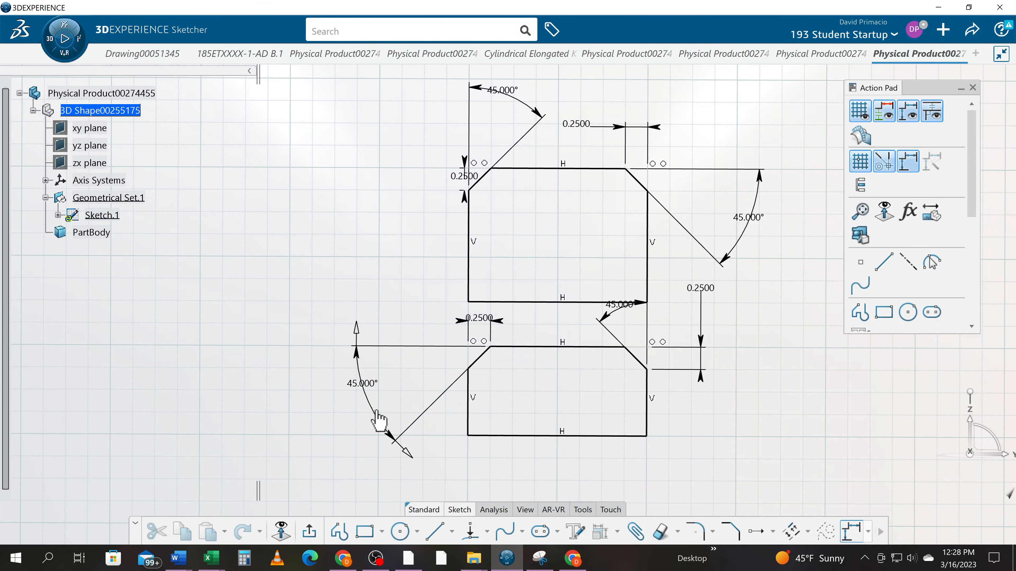
{"action": "left_click", "coordinate": [382, 414]}
{"action": "mouse_move", "coordinate": [396, 416]}
{"action": "left_mouse_down"}
{"action": "mouse_move", "coordinate": [419, 386]}
{"action": "mouse_move", "coordinate": [442, 397]}
{"action": "left_mouse_up"}
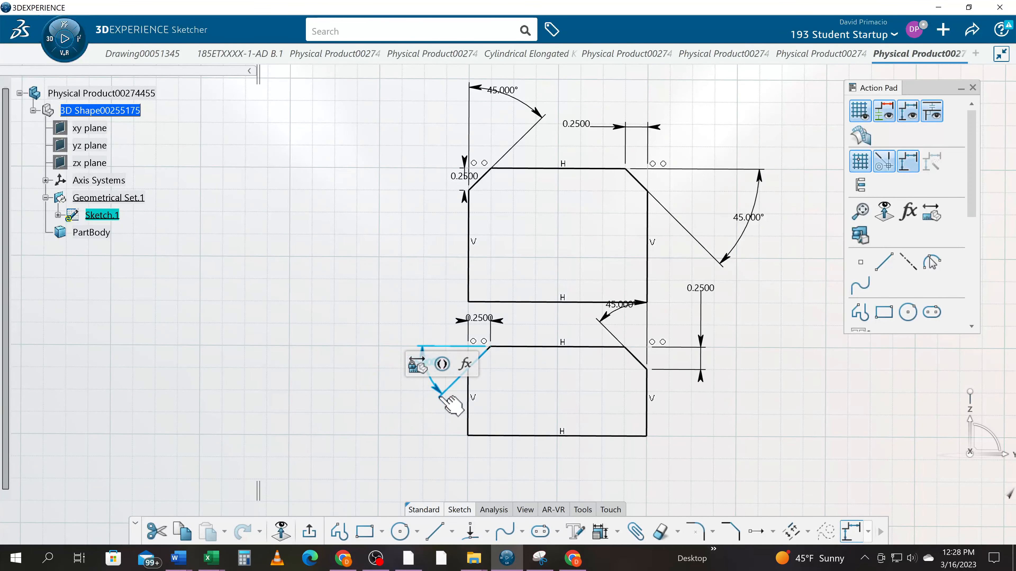
{"action": "left_click", "coordinate": [401, 424]}
{"action": "middle_click_drag", "start_coordinate": [386, 410], "coordinate": [379, 393]}
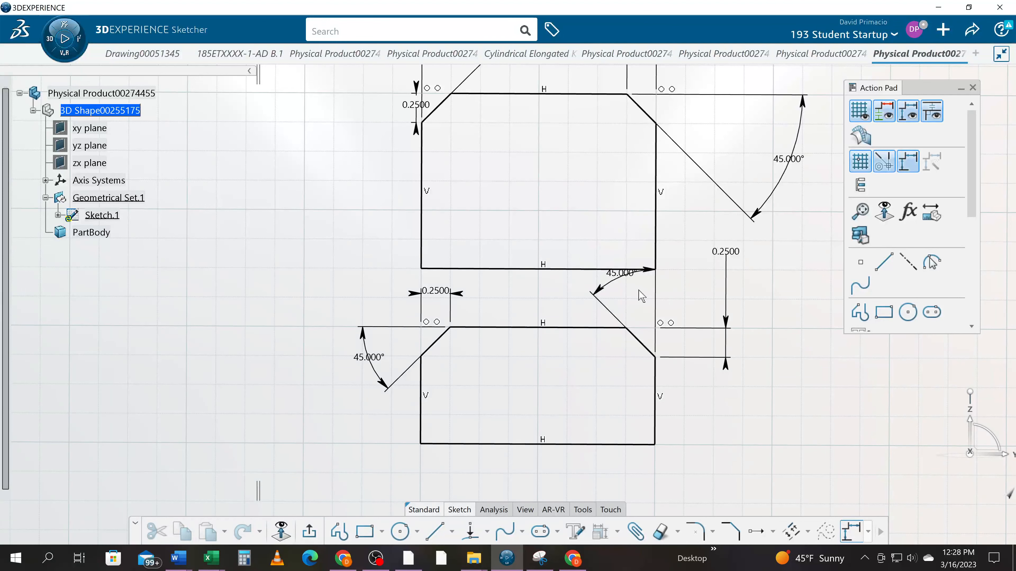
- Chamfer the lower rectangle's lower-left corner, picking the bottom line before the left line, with a 0.25 in first length and a 45° angle
{"action": "middle_click_drag", "start_coordinate": [605, 366], "coordinate": [606, 478]}
{"action": "mouse_move", "coordinate": [333, 456]}
{"action": "middle_mouse_down"}
{"action": "mouse_move", "coordinate": [272, 329]}
{"action": "mouse_move", "coordinate": [272, 300]}
{"action": "mouse_move", "coordinate": [317, 313]}
{"action": "middle_mouse_up"}
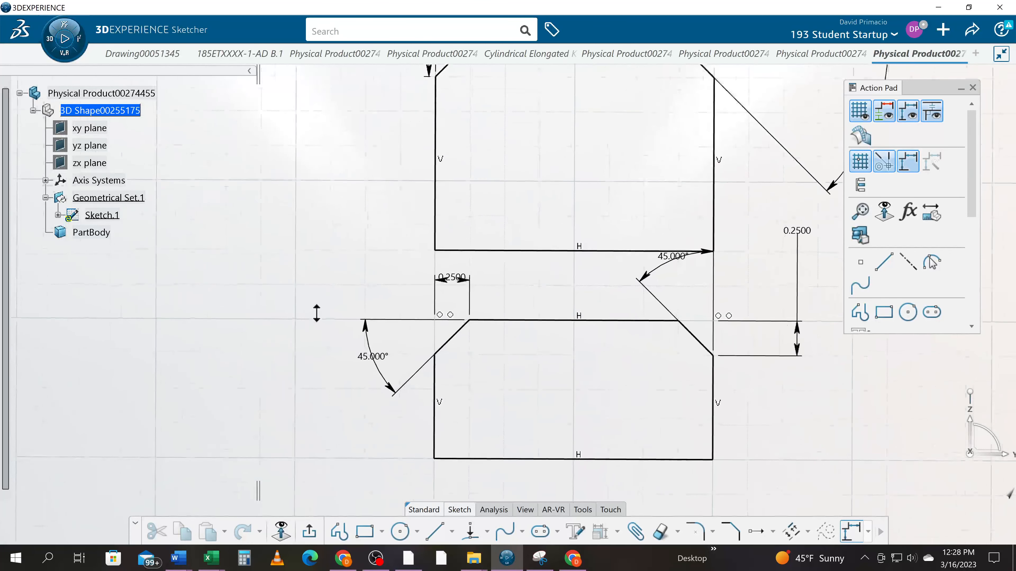
{"action": "middle_click_drag", "start_coordinate": [429, 470], "coordinate": [444, 421]}
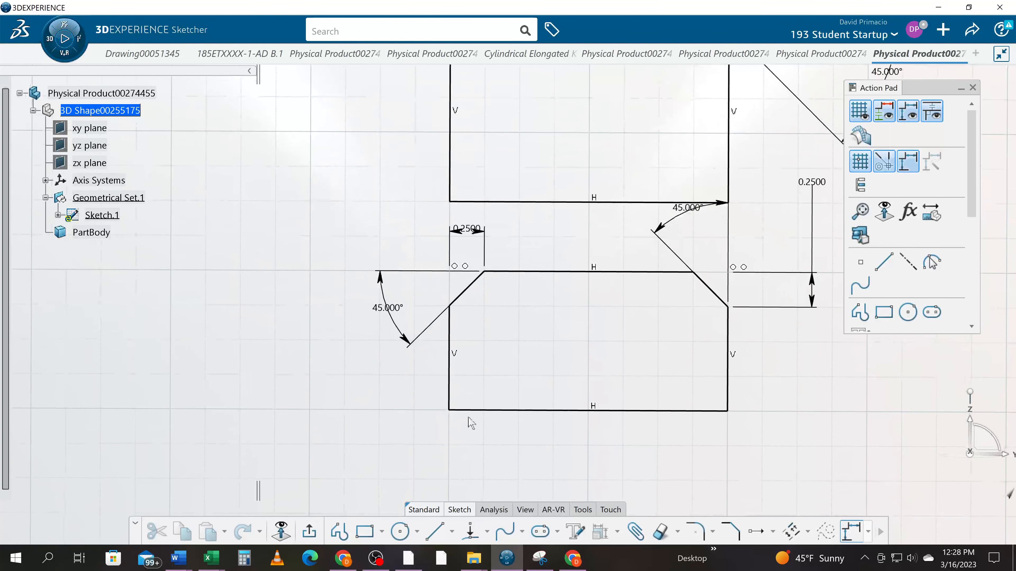
{"action": "left_click", "coordinate": [731, 531]}
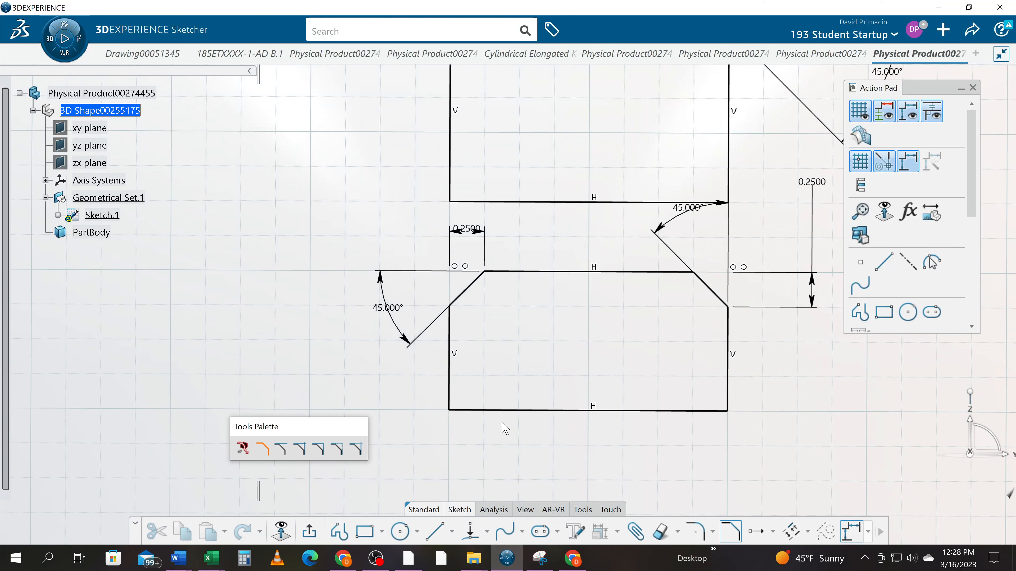
{"action": "middle_click_drag", "start_coordinate": [467, 414], "coordinate": [412, 345]}
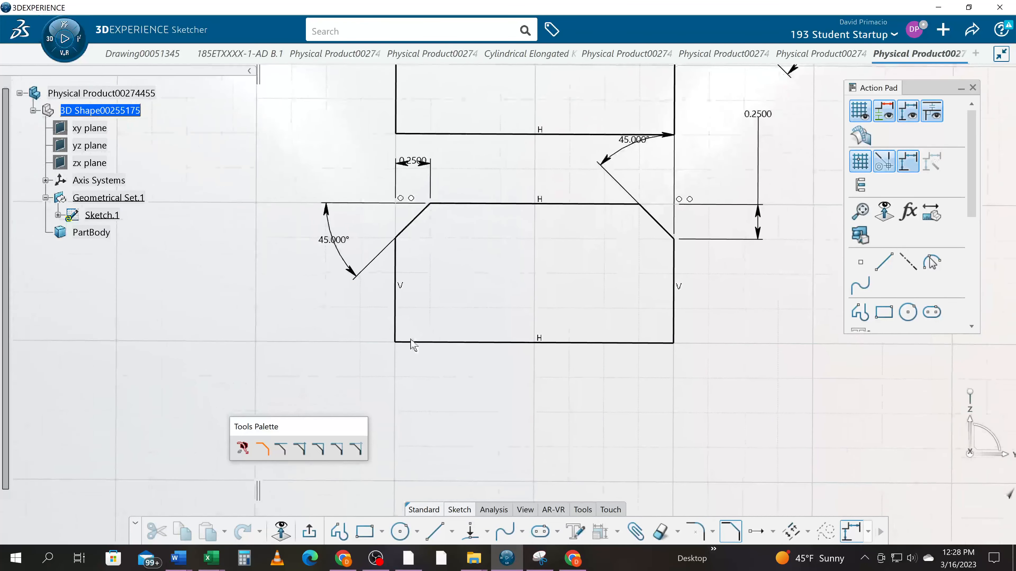
{"action": "left_click", "coordinate": [438, 343]}
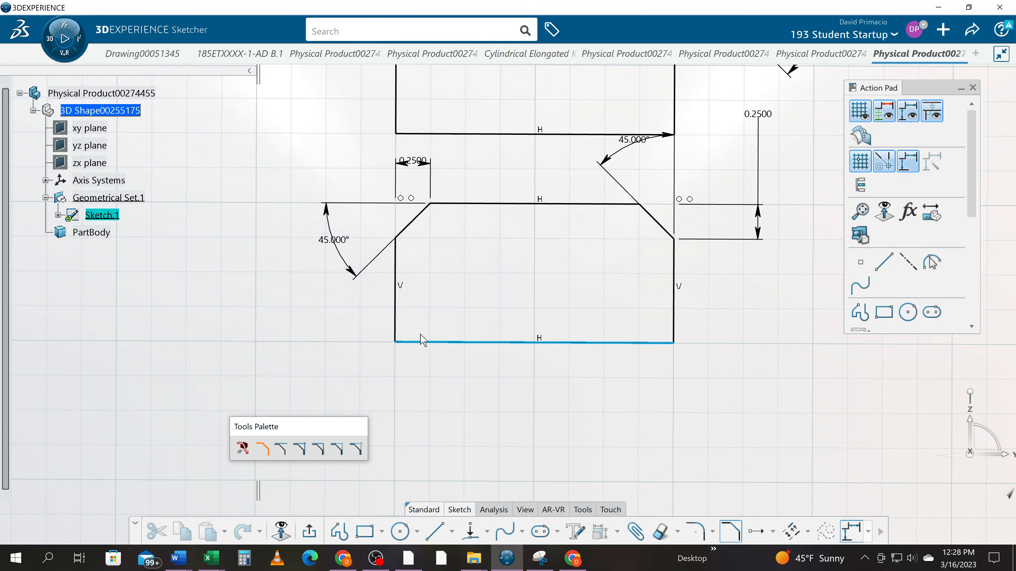
{"action": "left_click", "coordinate": [395, 315]}
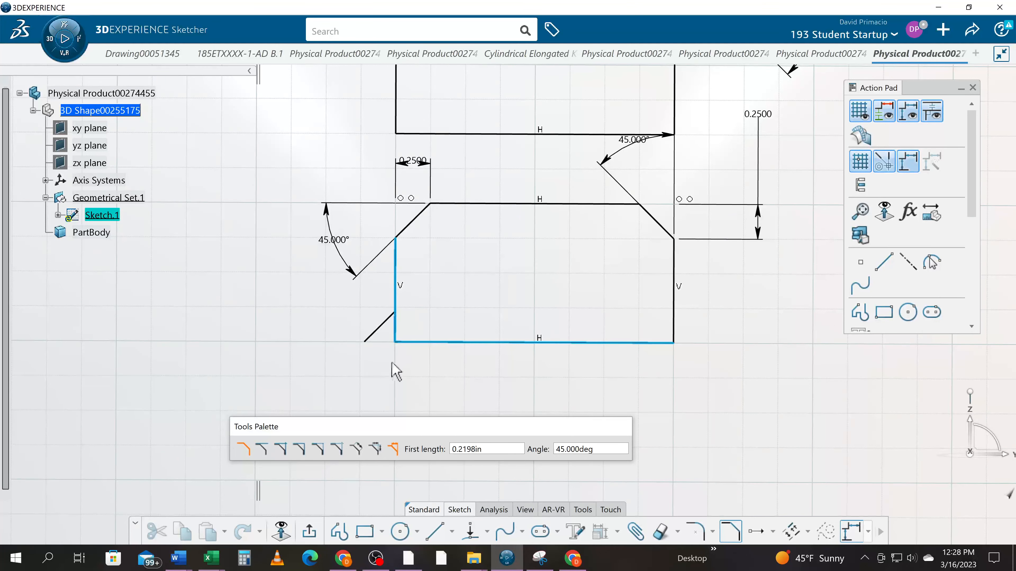
{"action": "left_click", "coordinate": [511, 448]}
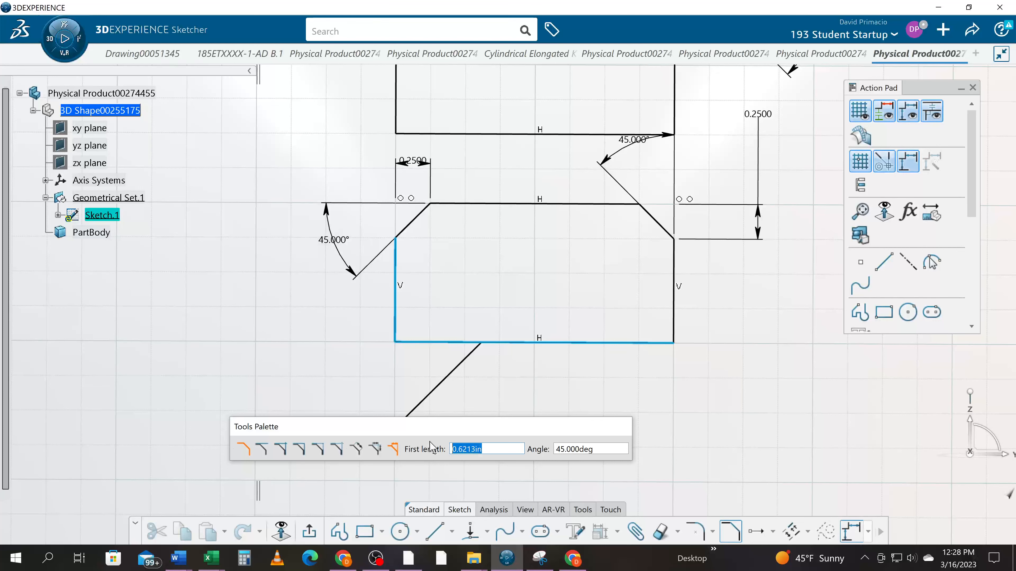
{"action": "type", "text": ".25"}
{"action": "key", "text": "Return"}
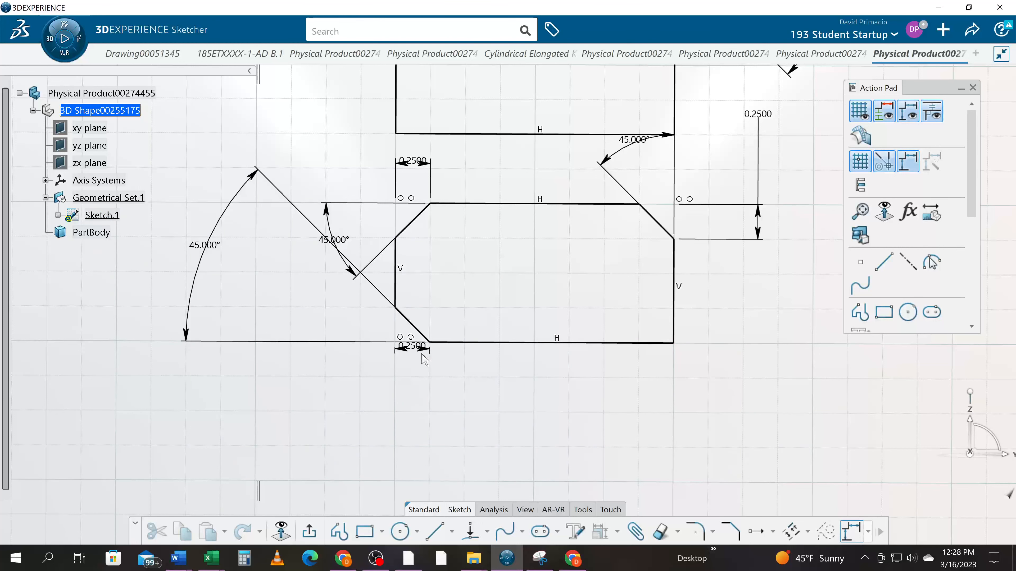
- Move the lower-left chamfer's horizontal length dimension below the lower rectangle, with its value left of the extension lines
{"action": "left_click_drag", "start_coordinate": [403, 351], "coordinate": [323, 408]}
{"action": "left_click", "coordinate": [505, 404]}
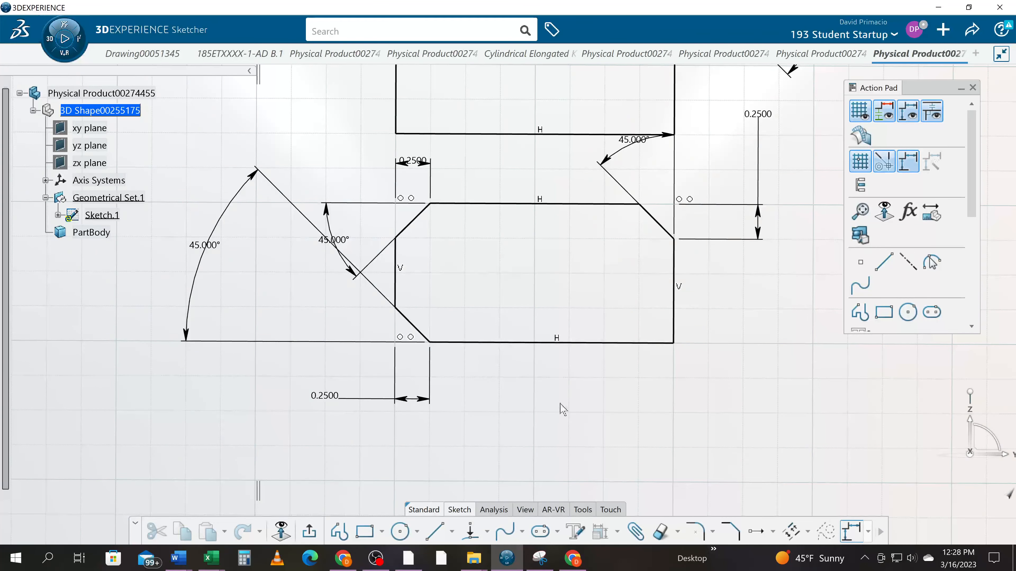
{"action": "scroll", "coordinate": [537, 442], "scroll_direction": "down", "scroll_amount": 5}
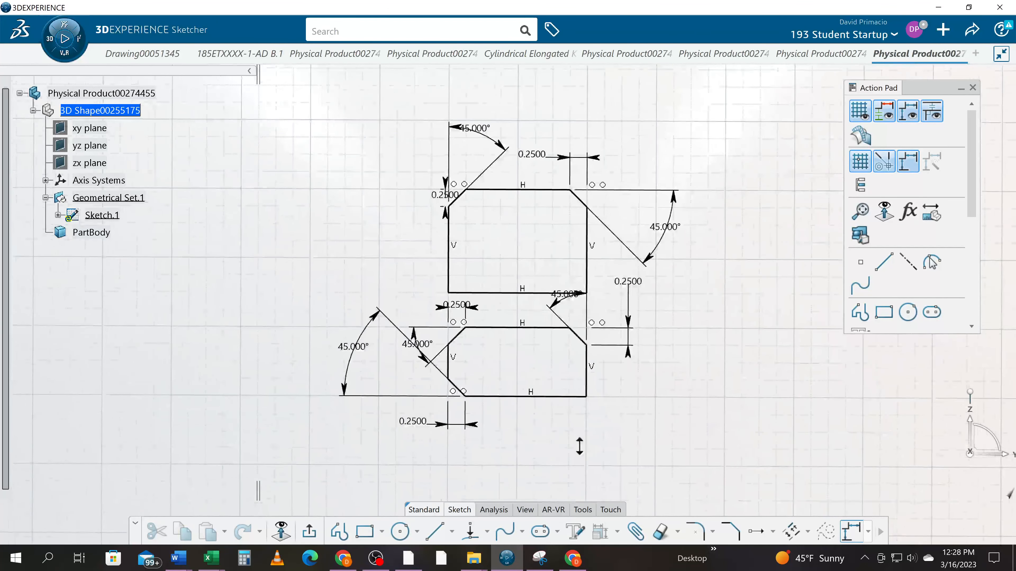
{"action": "scroll", "coordinate": [579, 447], "scroll_direction": "up", "scroll_amount": 4}
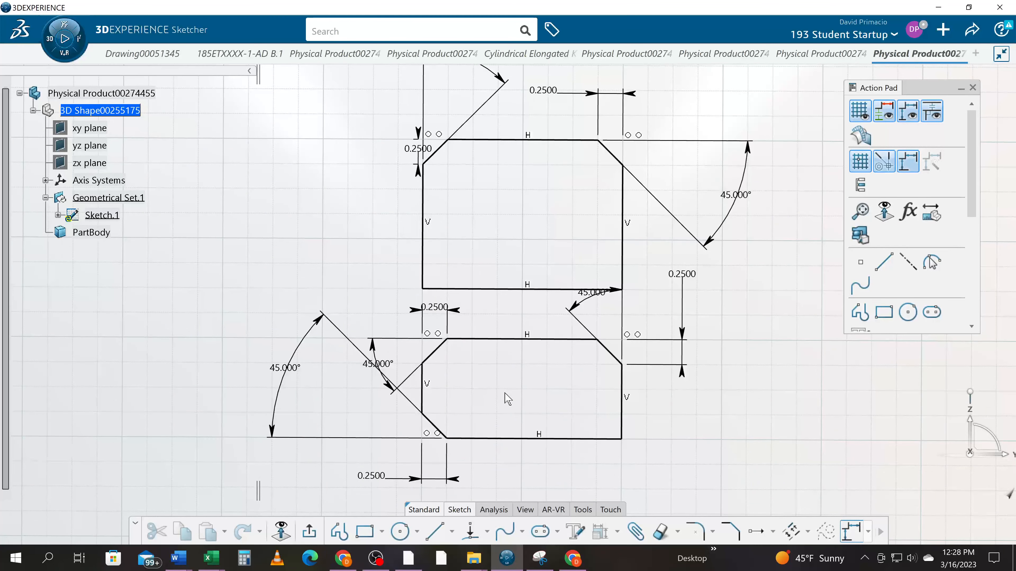